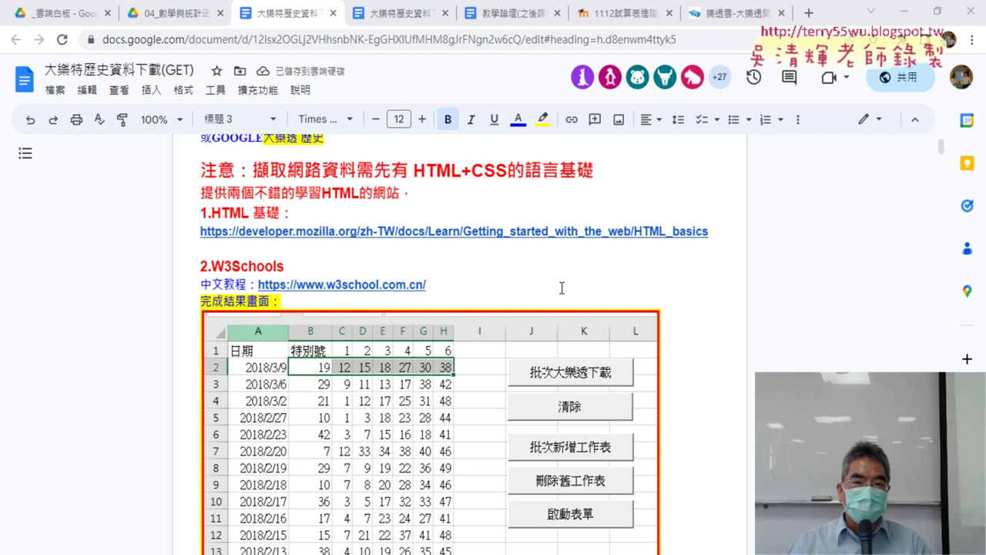
Inspect the lotto-8.com 日期 header cell's markup, then close the duplicate tab and return to the Google Doc
{"action": "left_click", "coordinate": [792, 9]}
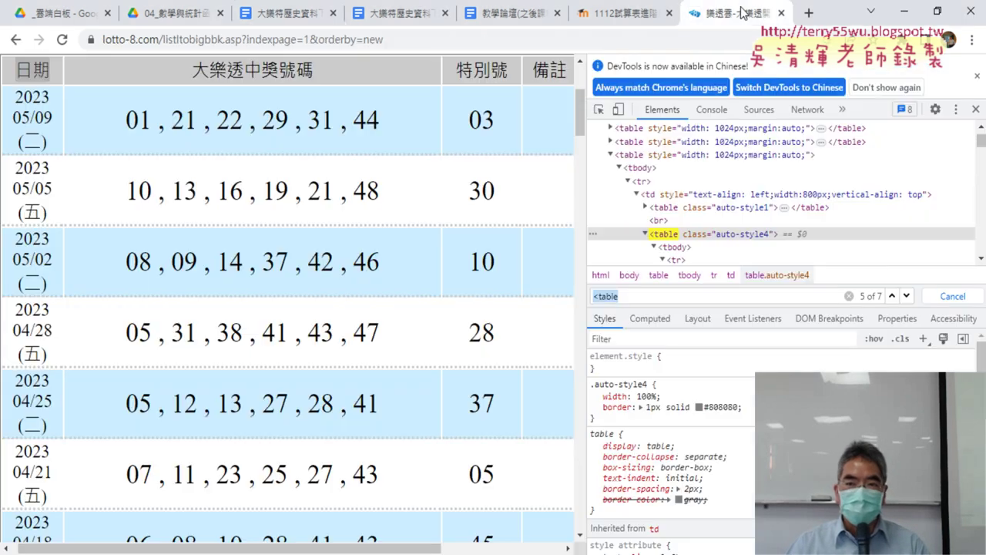
{"action": "left_click", "coordinate": [976, 111]}
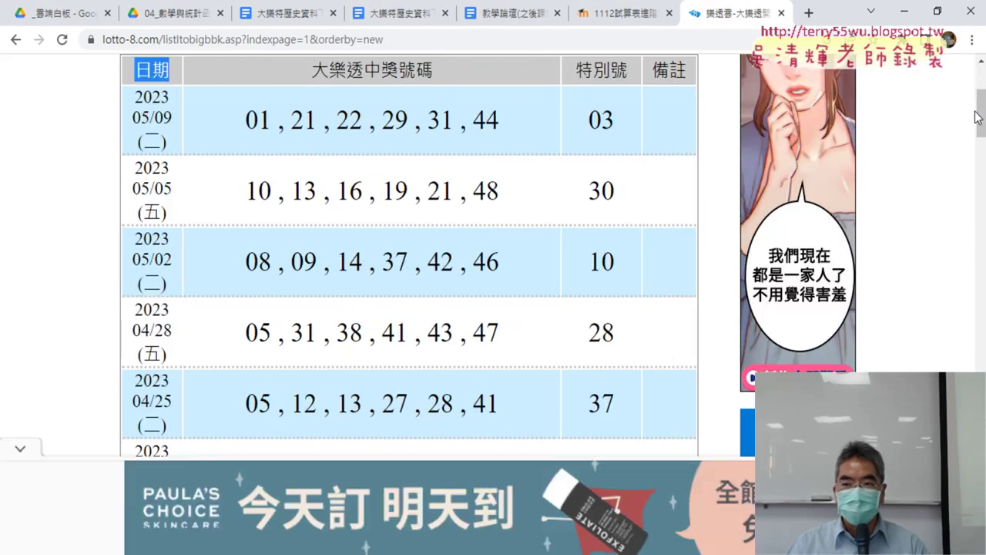
{"action": "scroll", "coordinate": [188, 152], "scroll_direction": "up", "scroll_amount": 3}
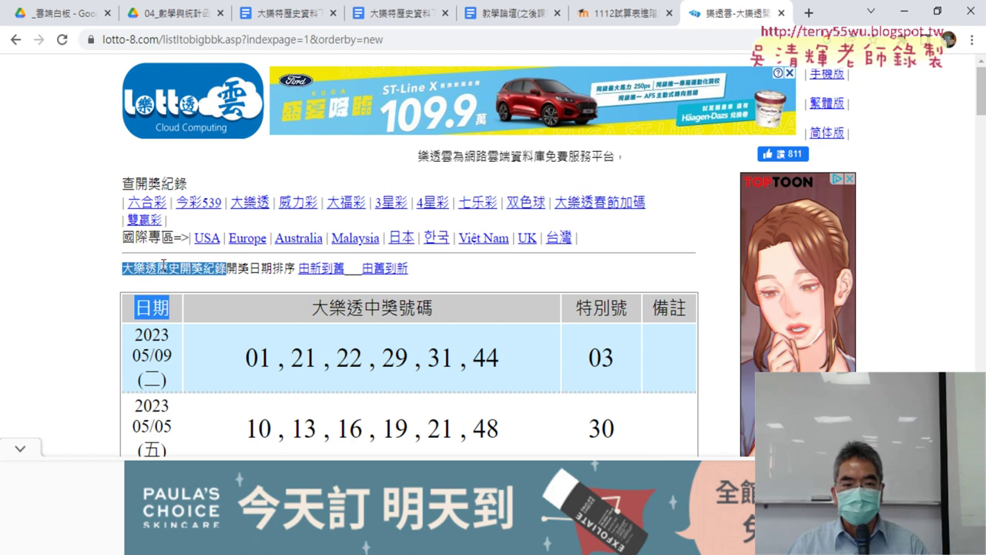
{"action": "right_click", "coordinate": [158, 308]}
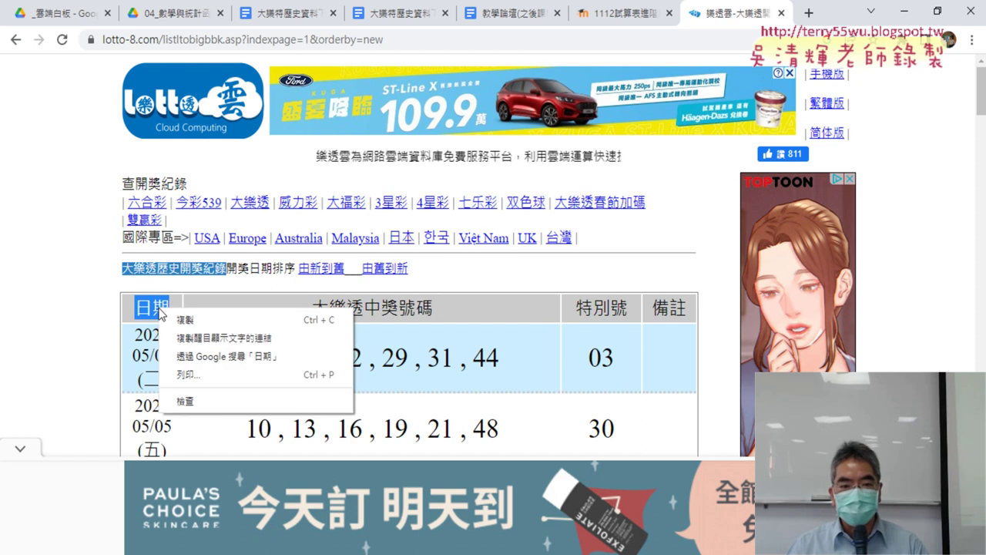
{"action": "left_click", "coordinate": [202, 402]}
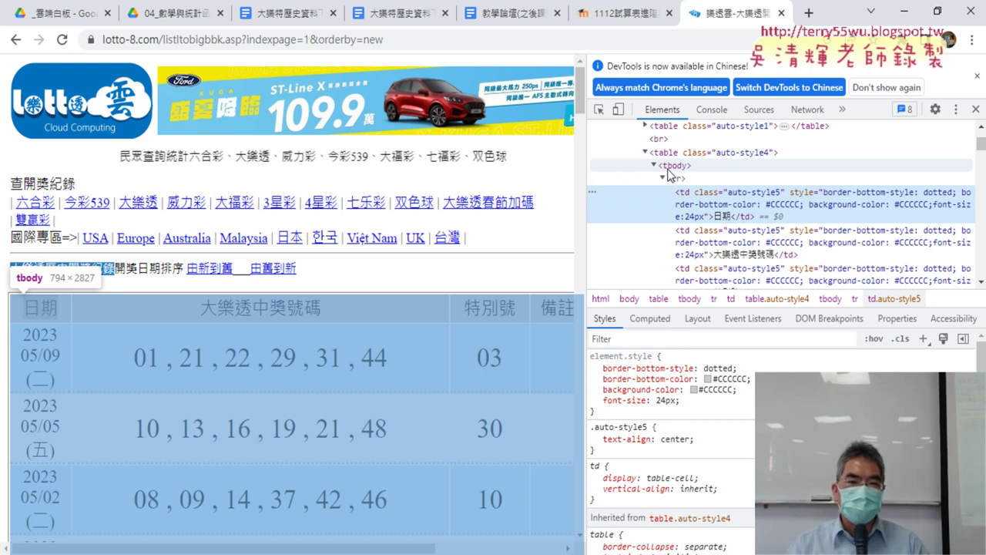
{"action": "left_click", "coordinate": [445, 13]}
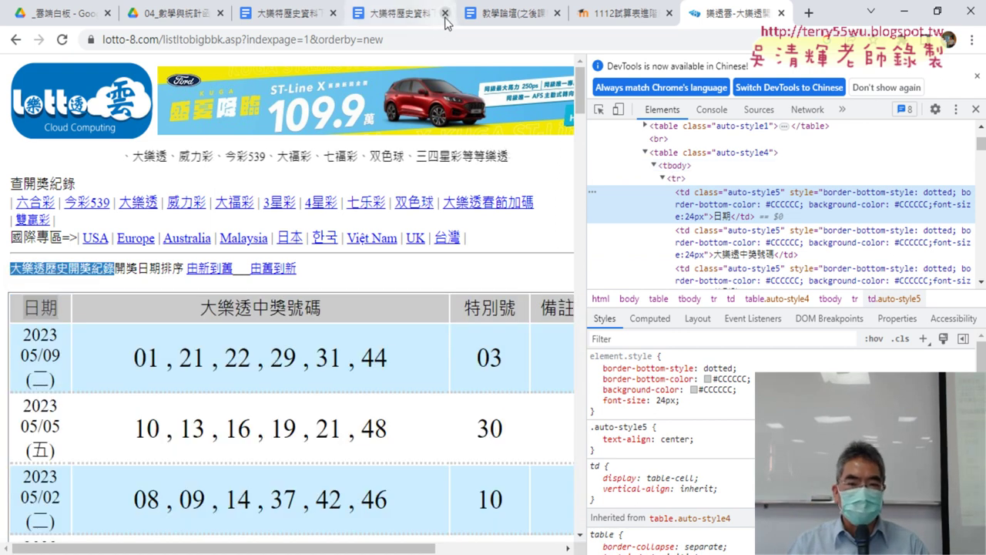
{"action": "left_click", "coordinate": [287, 13]}
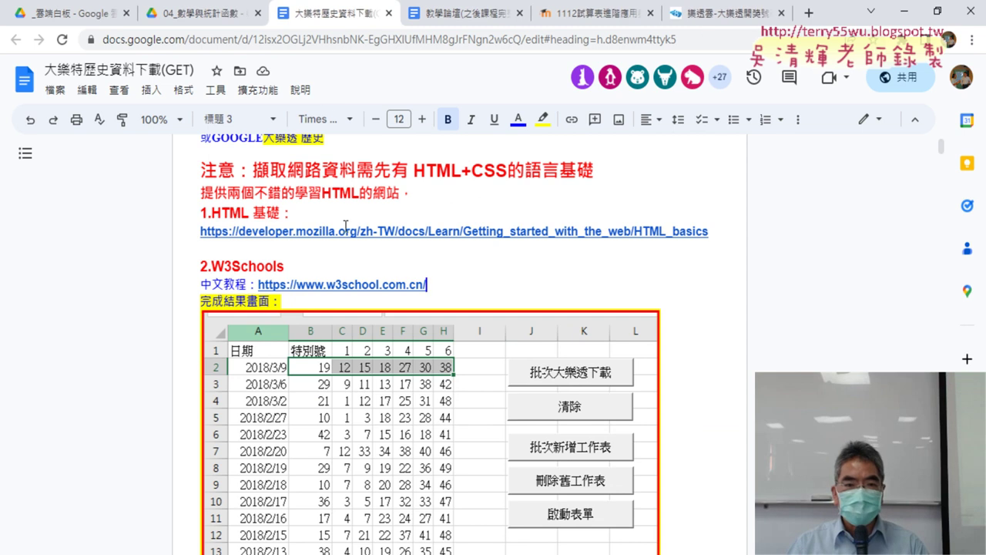
Open the doc's developer.mozilla.org HTML basics link in a new tab
{"action": "scroll", "coordinate": [363, 229], "scroll_direction": "up", "scroll_amount": 1}
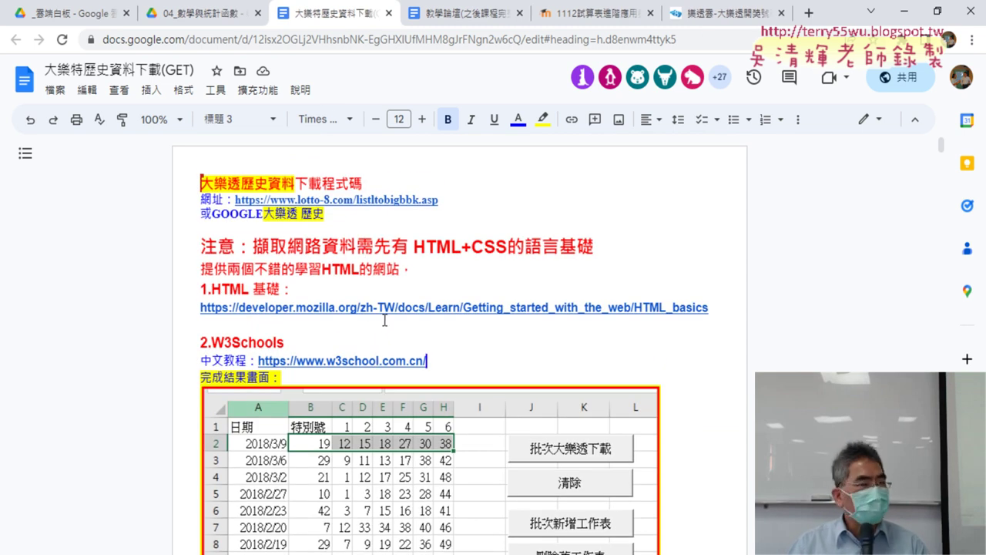
{"action": "left_click", "coordinate": [385, 309]}
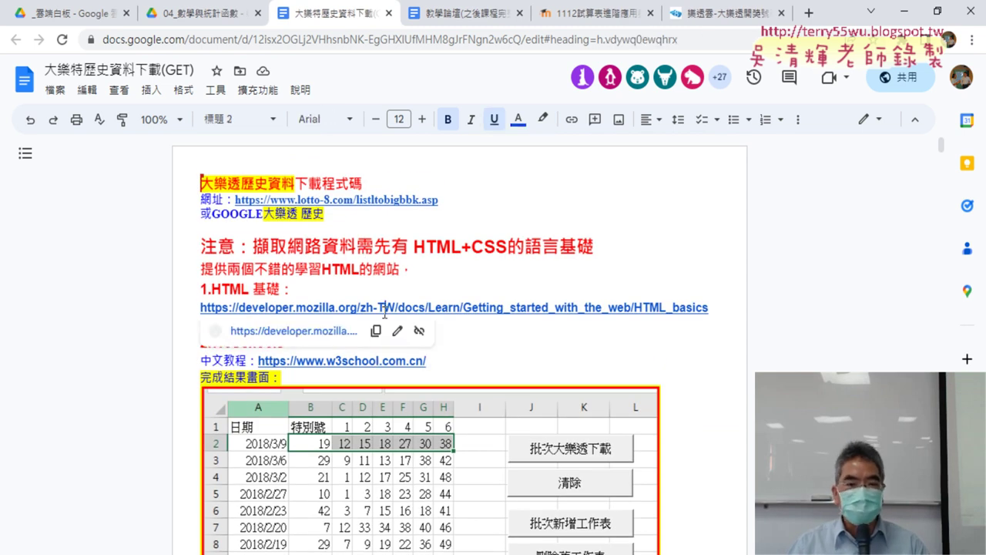
{"action": "left_click", "coordinate": [334, 329]}
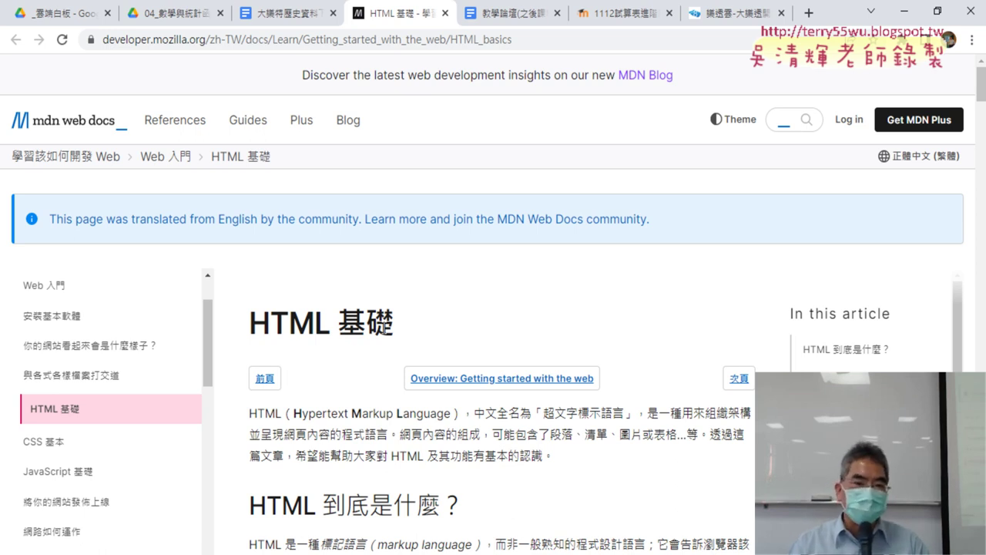
Scroll the MDN HTML basics page down to the 'HTML 元素的組成' element anatomy diagram
{"action": "scroll", "coordinate": [397, 316], "scroll_direction": "down", "scroll_amount": 3}
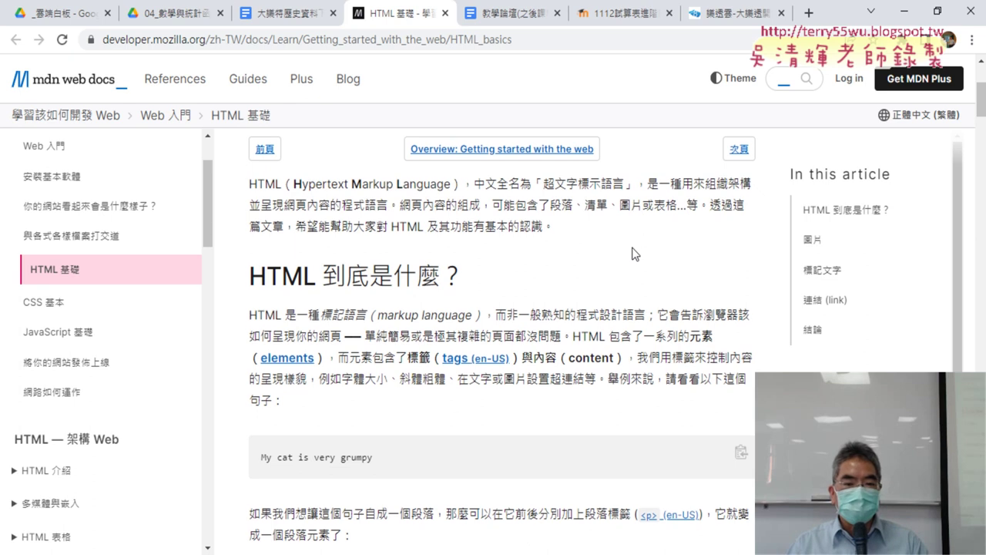
{"action": "scroll", "coordinate": [632, 231], "scroll_direction": "down", "scroll_amount": 5}
{"action": "scroll", "coordinate": [633, 247], "scroll_direction": "down", "scroll_amount": 1}
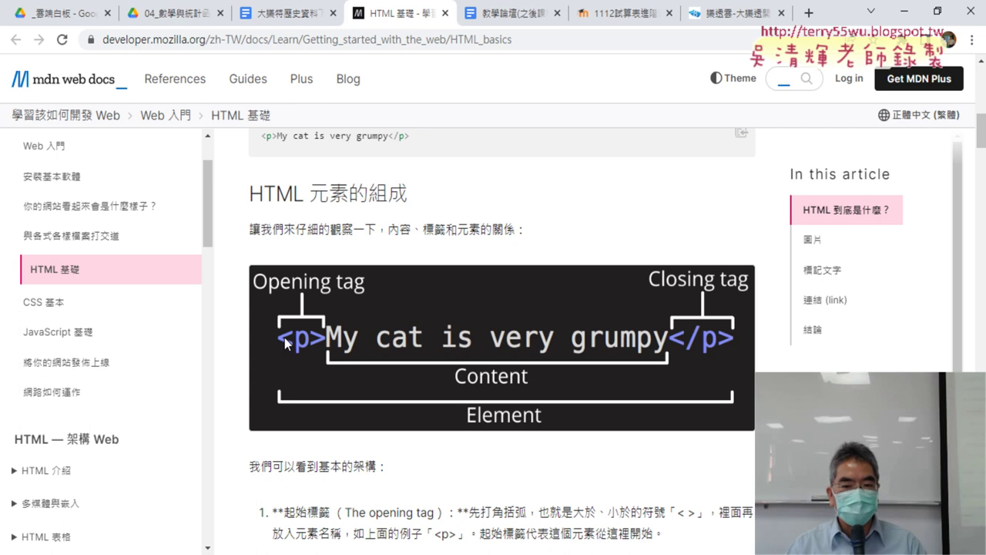
Scroll MDN to the attributes section, then switch back to the 大樂特歷史資料下載(GET) doc
{"action": "scroll", "coordinate": [157, 341], "scroll_direction": "down", "scroll_amount": 1}
{"action": "scroll", "coordinate": [434, 328], "scroll_direction": "down", "scroll_amount": 4}
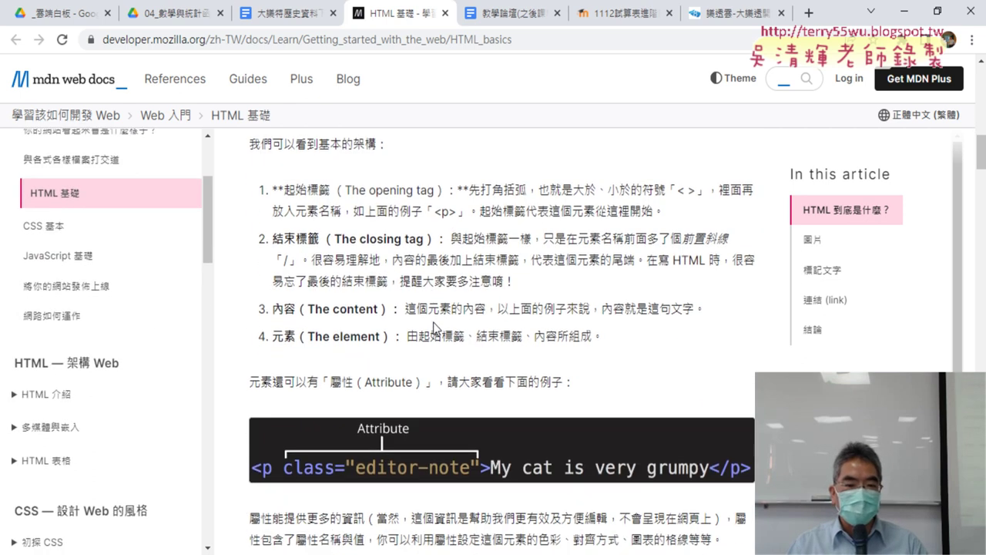
{"action": "scroll", "coordinate": [434, 328], "scroll_direction": "down", "scroll_amount": 2}
{"action": "scroll", "coordinate": [434, 328], "scroll_direction": "down", "scroll_amount": 2}
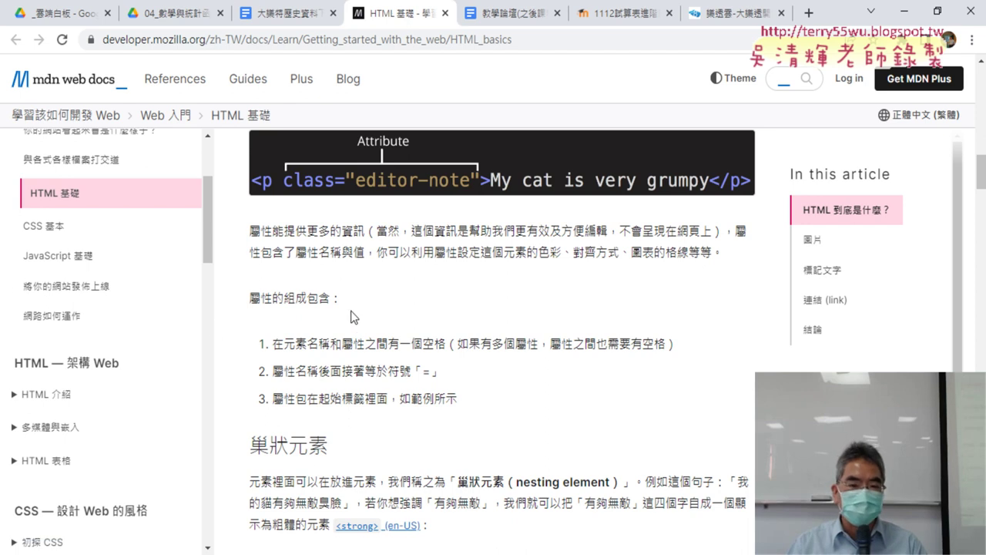
{"action": "left_click", "coordinate": [292, 21]}
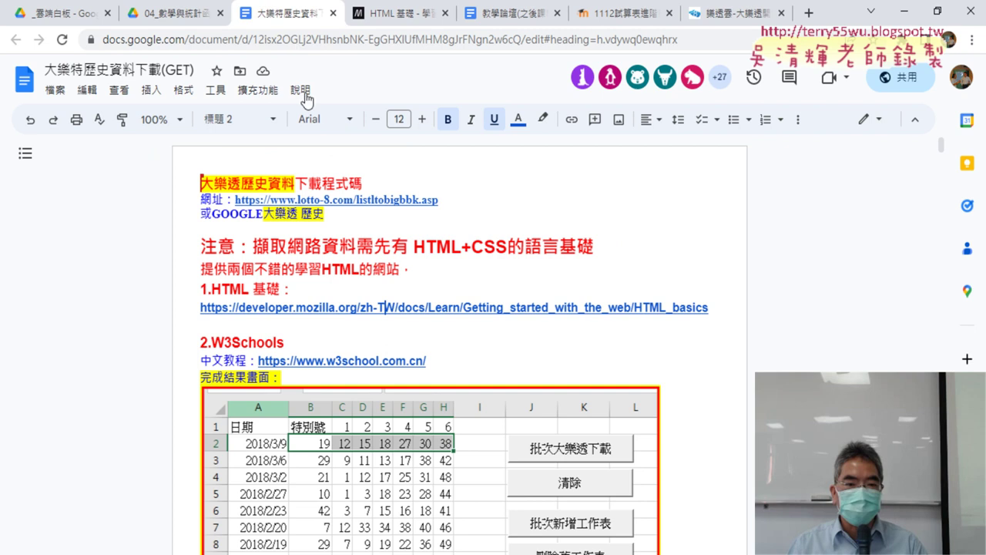
Open the w3school tutorial link in a new tab, then scroll the lotto doc to its result screenshots
{"action": "left_click_drag", "start_coordinate": [215, 342], "coordinate": [283, 341]}
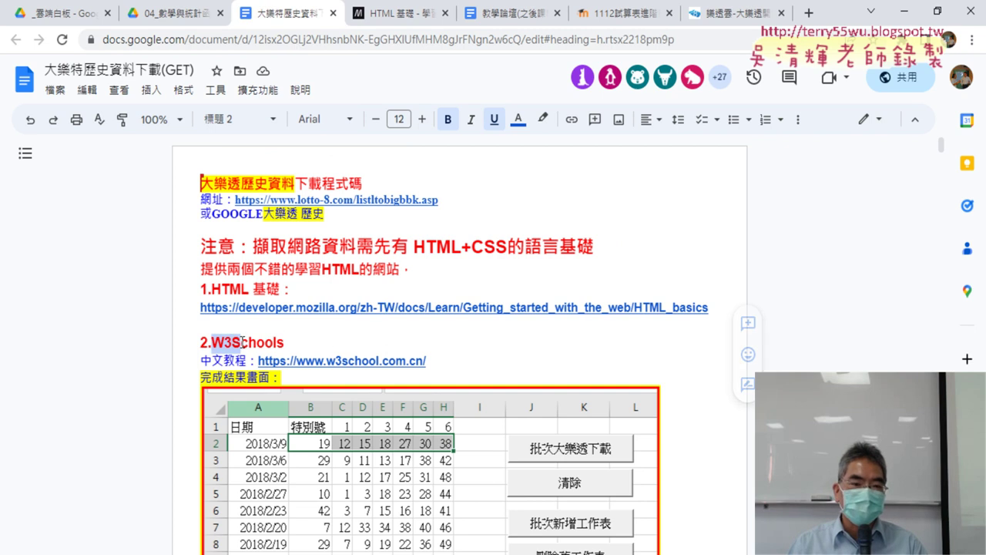
{"action": "left_click", "coordinate": [332, 363]}
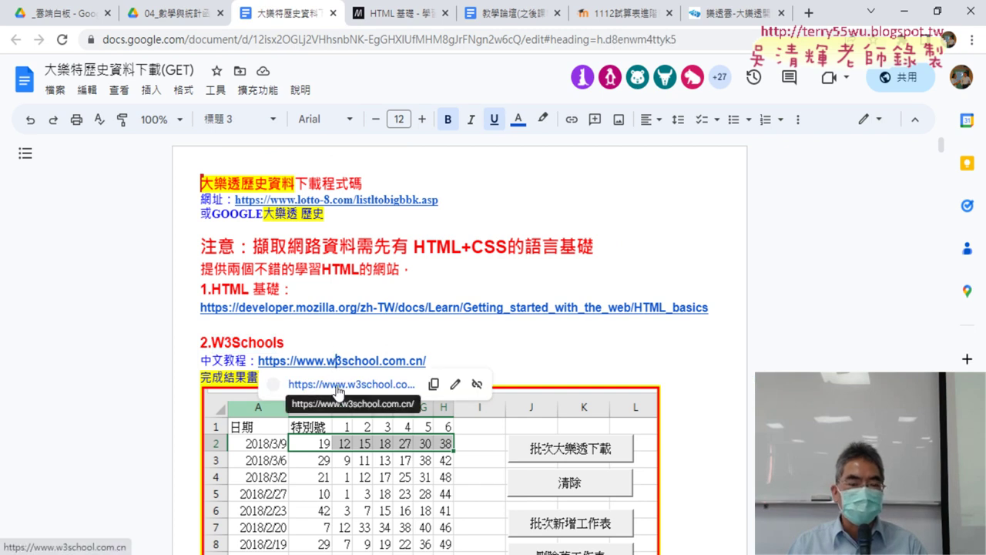
{"action": "left_click", "coordinate": [337, 383]}
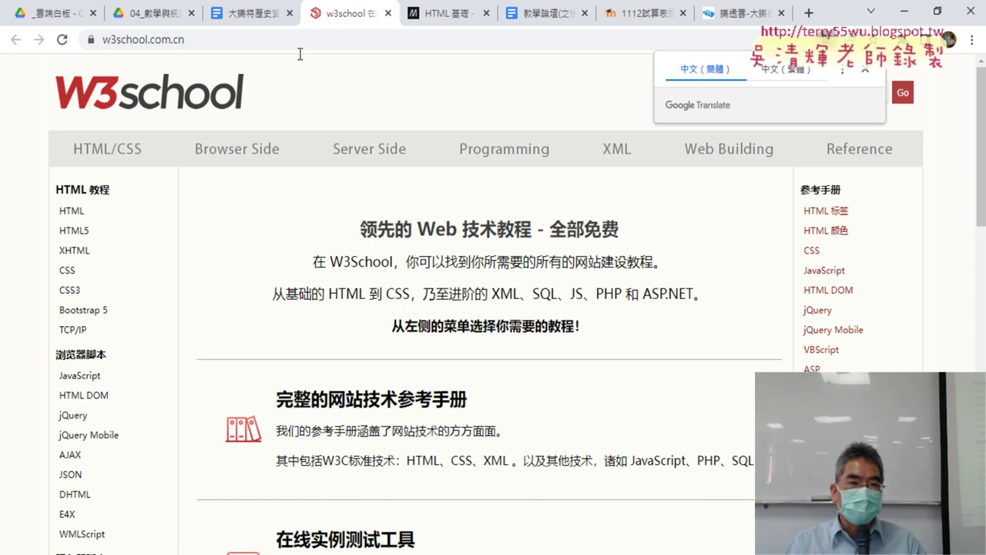
{"action": "left_click", "coordinate": [254, 14]}
{"action": "scroll", "coordinate": [499, 311], "scroll_direction": "down", "scroll_amount": 1}
Paste a duplicate of the 大樂透下載 macro below its End Sub in Module1
{"action": "scroll", "coordinate": [499, 311], "scroll_direction": "down", "scroll_amount": 3}
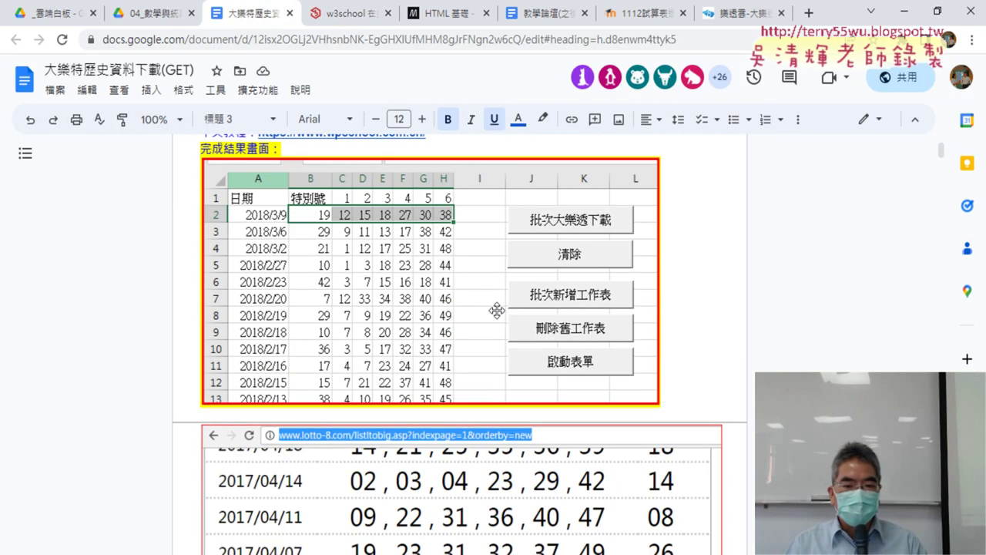
{"action": "scroll", "coordinate": [499, 310], "scroll_direction": "down", "scroll_amount": 3}
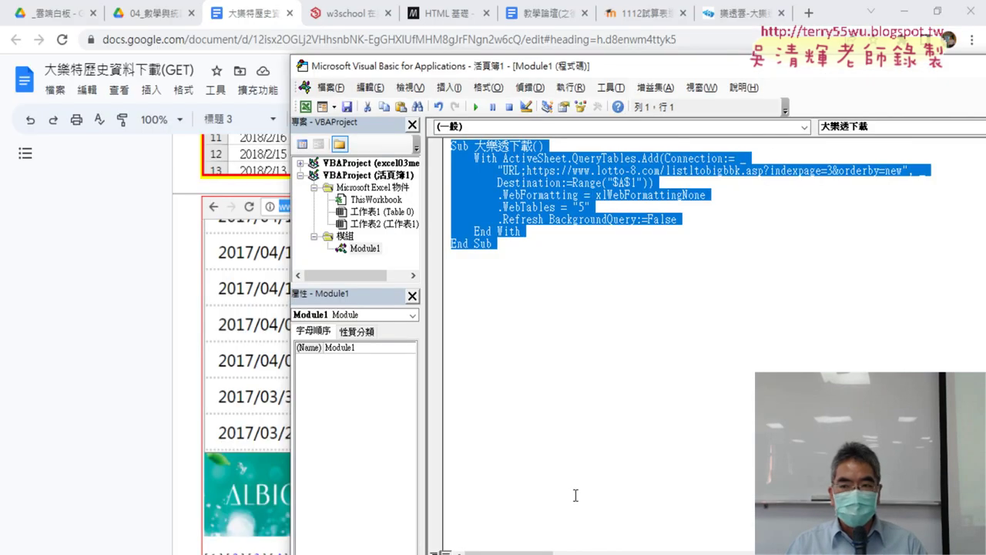
{"action": "left_click", "coordinate": [587, 504]}
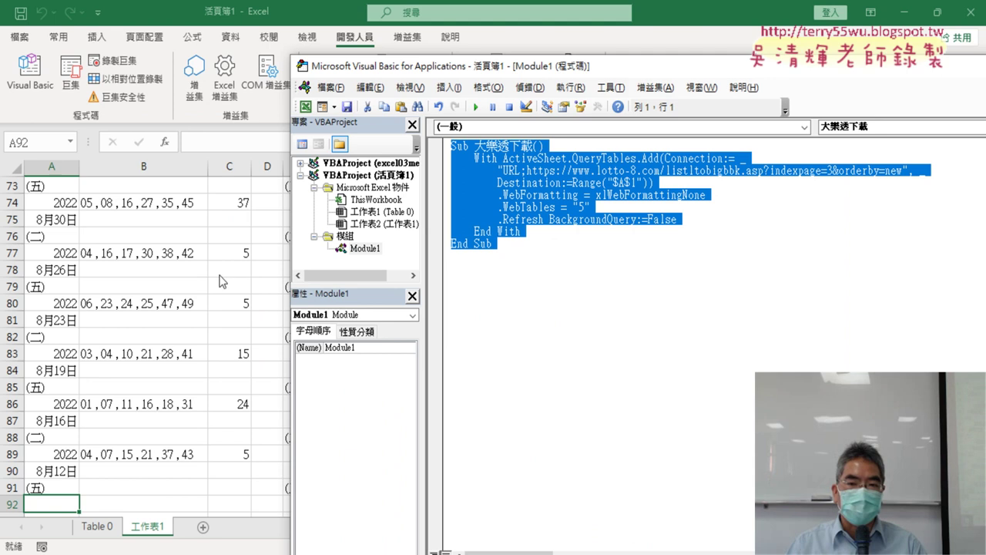
{"action": "left_click", "coordinate": [609, 196]}
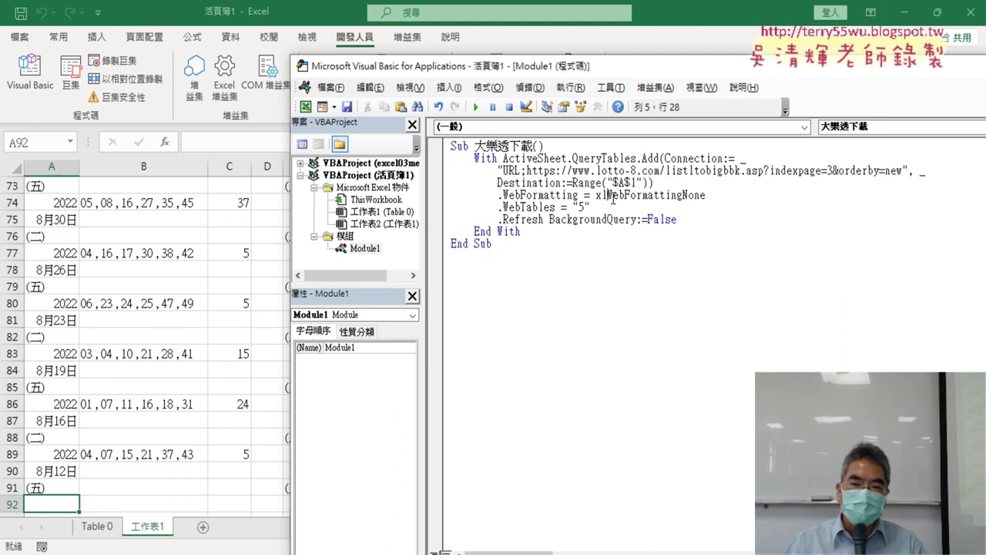
{"action": "left_click_drag", "start_coordinate": [513, 250], "coordinate": [444, 144]}
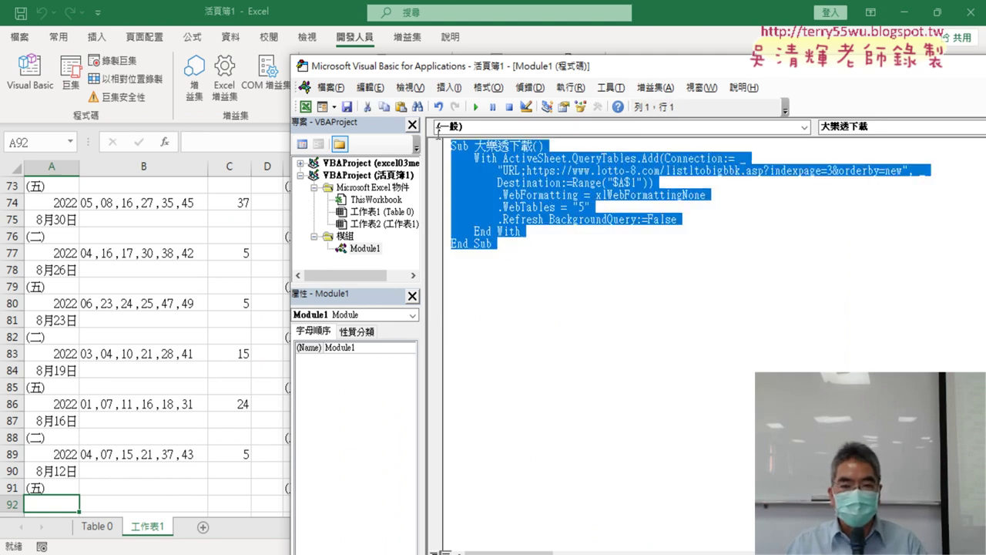
{"action": "right_click", "coordinate": [522, 177]}
{"action": "left_click", "coordinate": [544, 207]}
{"action": "left_click", "coordinate": [515, 266]}
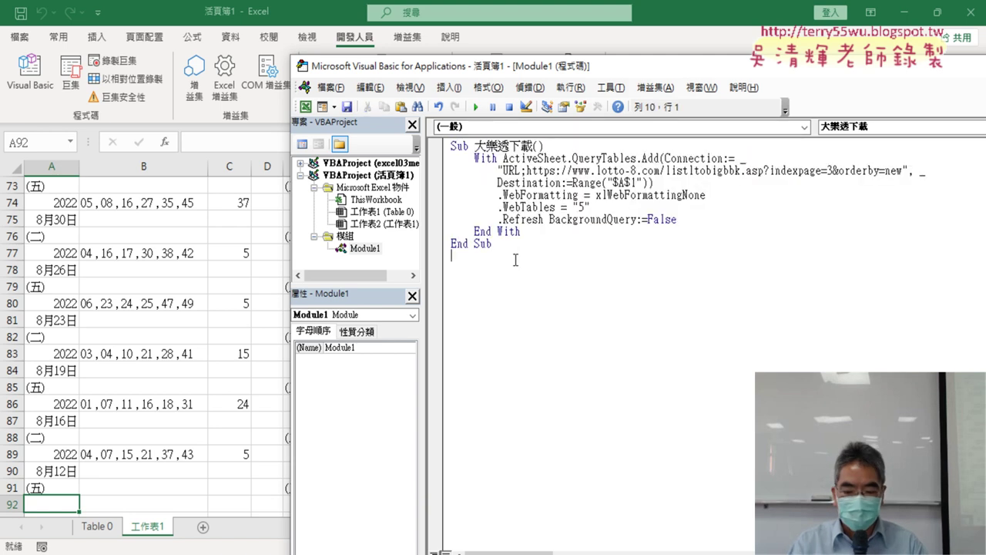
{"action": "key", "text": "ctrl+v"}
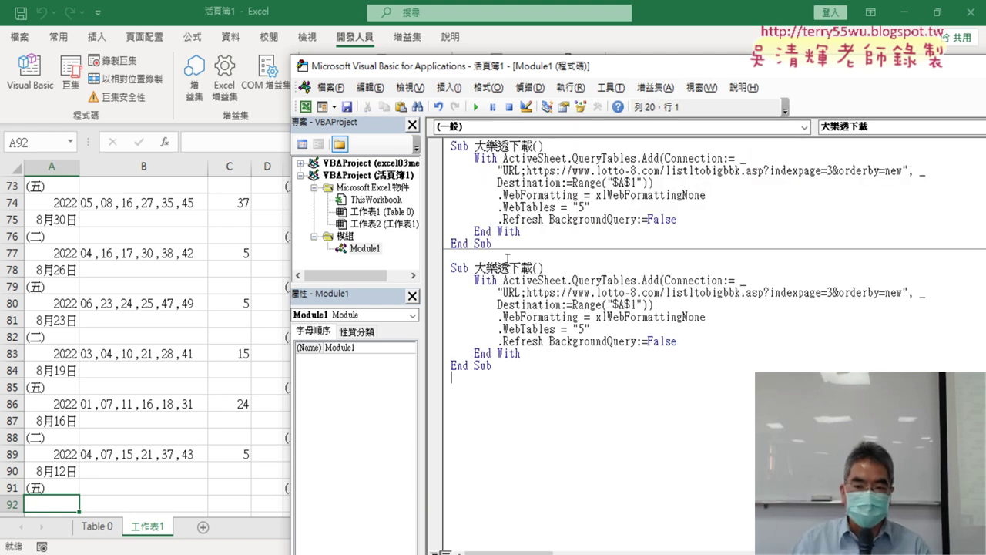
Rename the duplicated Sub to 批次大樂透下載
{"action": "left_click", "coordinate": [477, 268]}
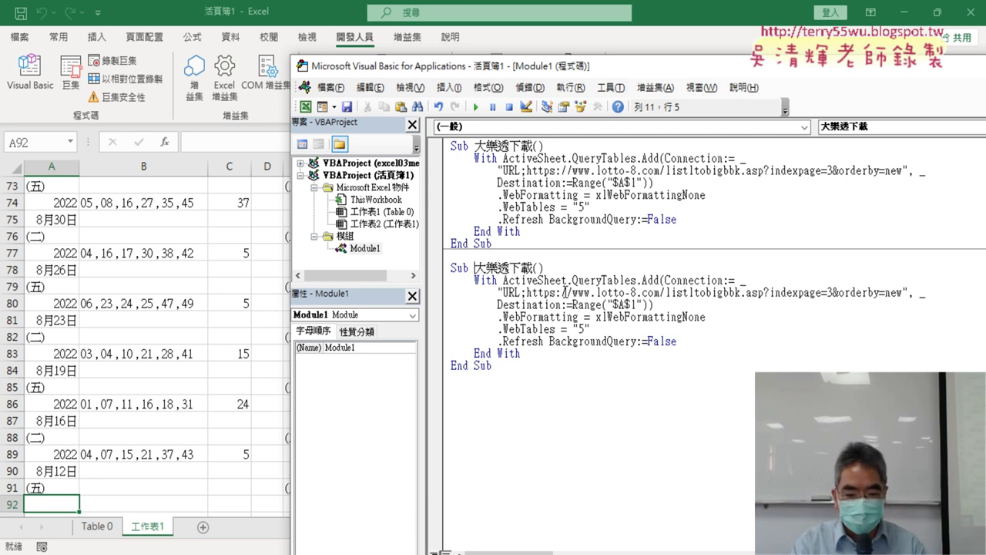
{"action": "key", "text": "Delete"}
{"action": "type", "text": "批"}
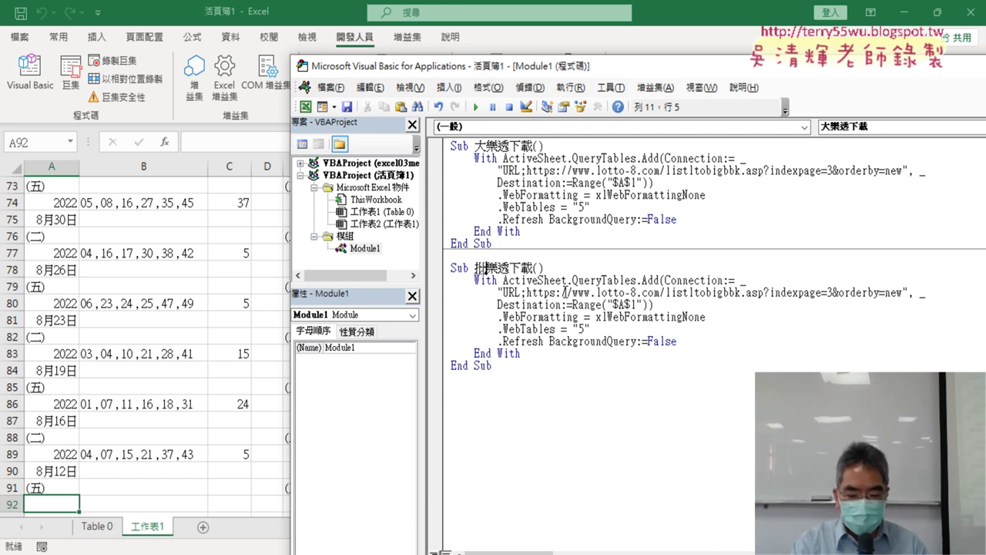
{"action": "type", "text": "次"}
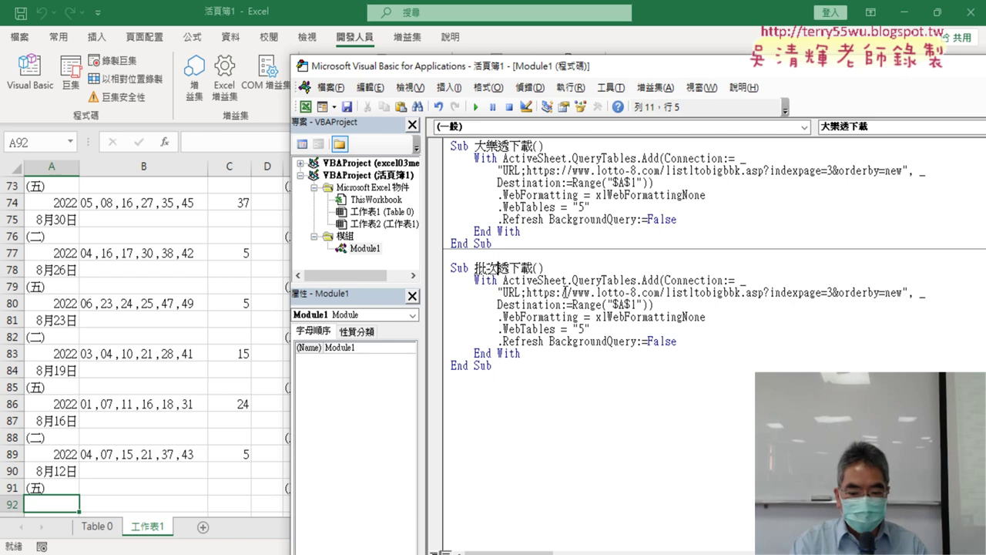
{"action": "type", "text": "大樂"}
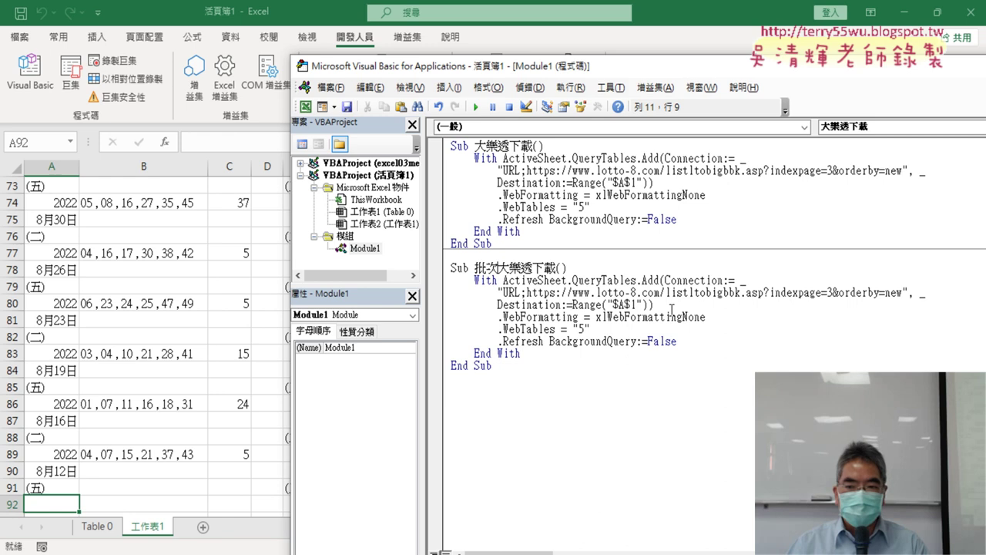
Point out indexpage=3 in the URL and row 1 in $A$1, then return to the worksheet
{"action": "double_click", "coordinate": [829, 293]}
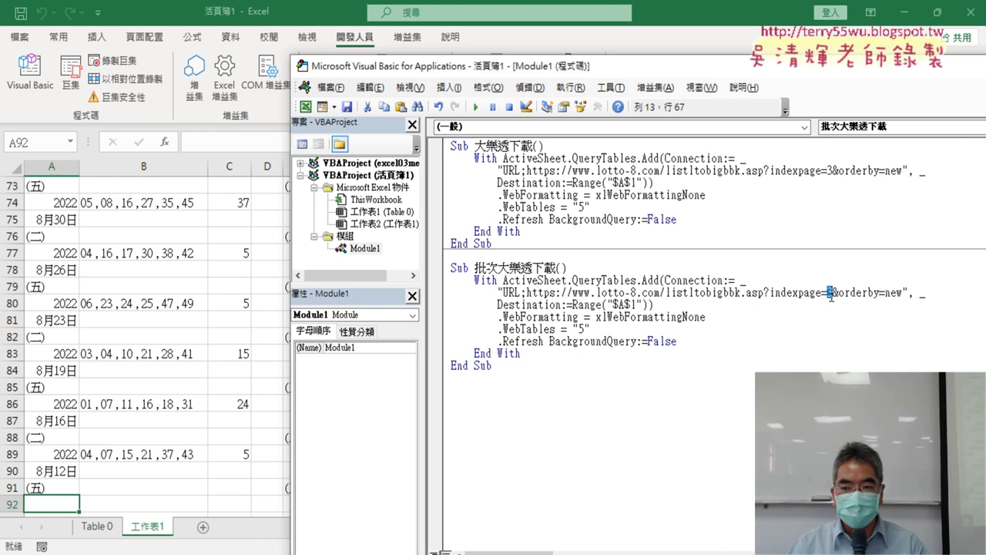
{"action": "left_click_drag", "start_coordinate": [639, 305], "coordinate": [630, 305]}
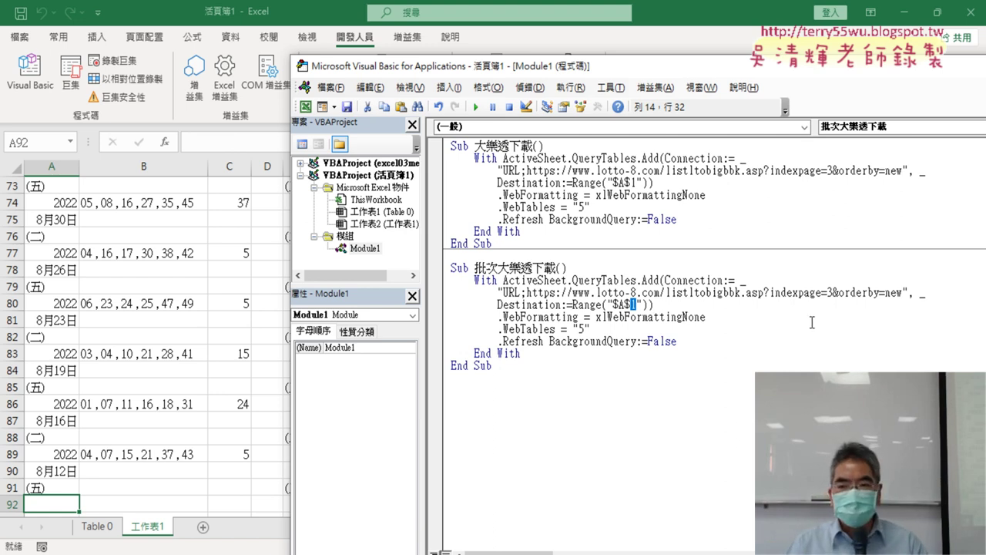
{"action": "double_click", "coordinate": [830, 293]}
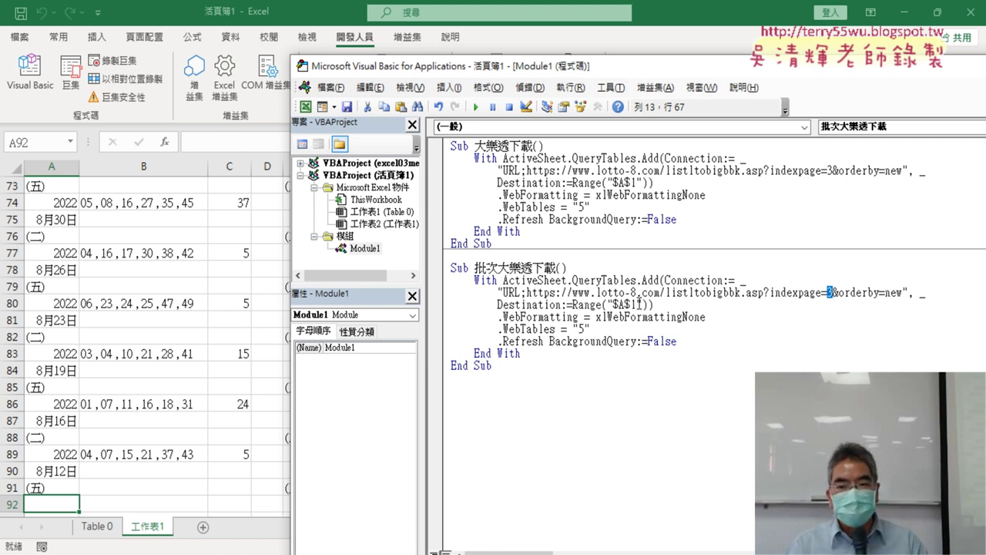
{"action": "double_click", "coordinate": [637, 305]}
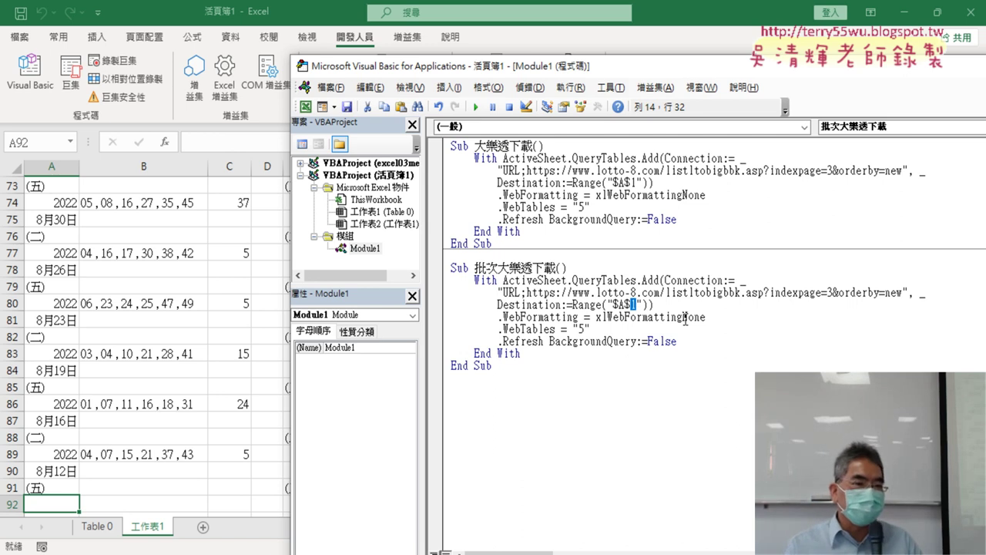
{"action": "left_click", "coordinate": [54, 187]}
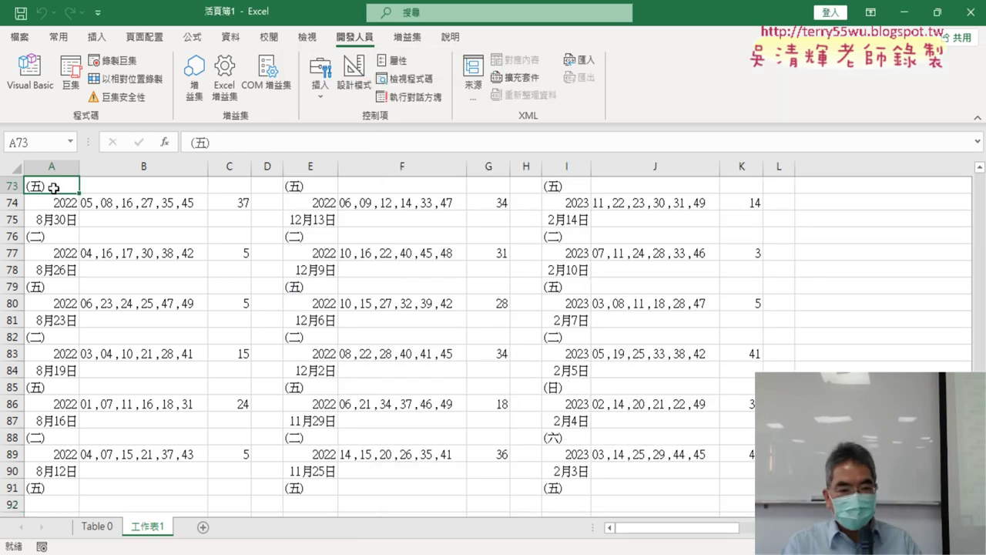
Confirm the data ends at A91 and move to A92, where the next block will start
{"action": "key", "text": "ctrl+Home"}
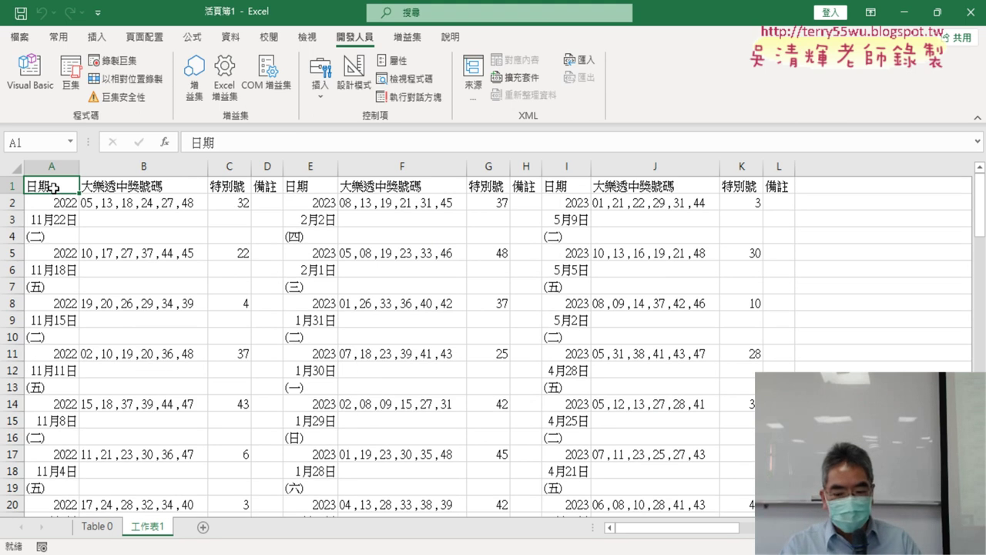
{"action": "key", "text": "ctrl+Down"}
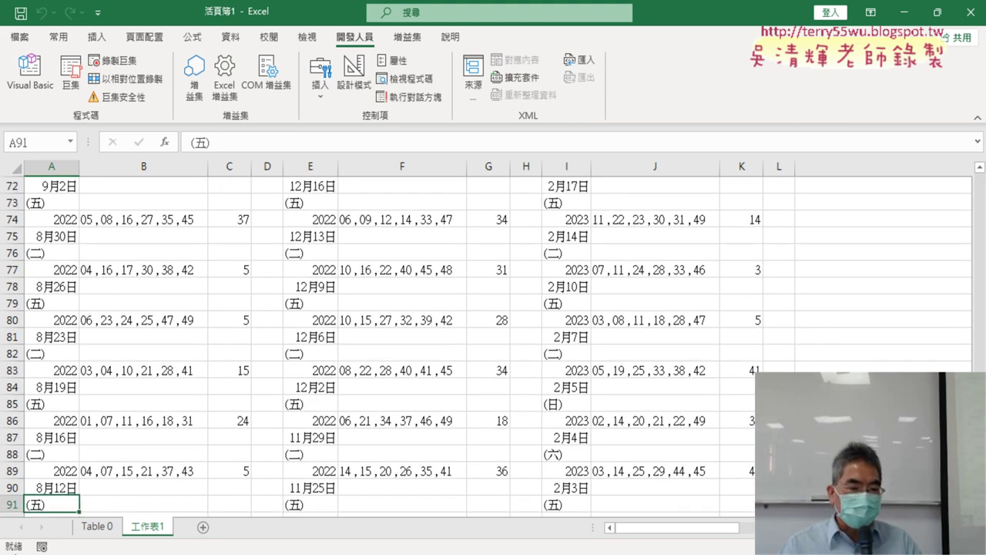
{"action": "key", "text": "Down"}
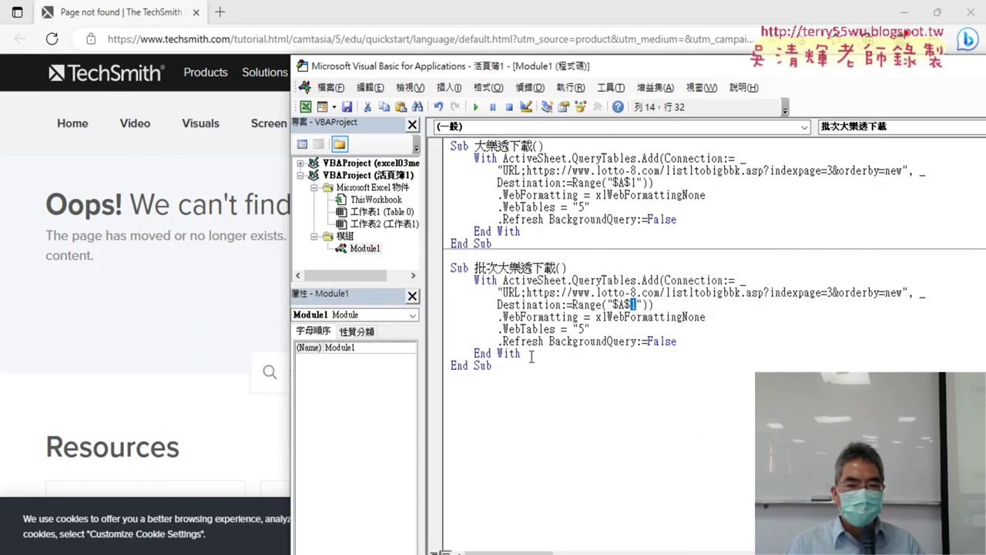
Change the second macro's URL to indexpage=1 and select its download block
{"action": "left_click_drag", "start_coordinate": [522, 354], "coordinate": [499, 289]}
{"action": "left_click", "coordinate": [805, 293]}
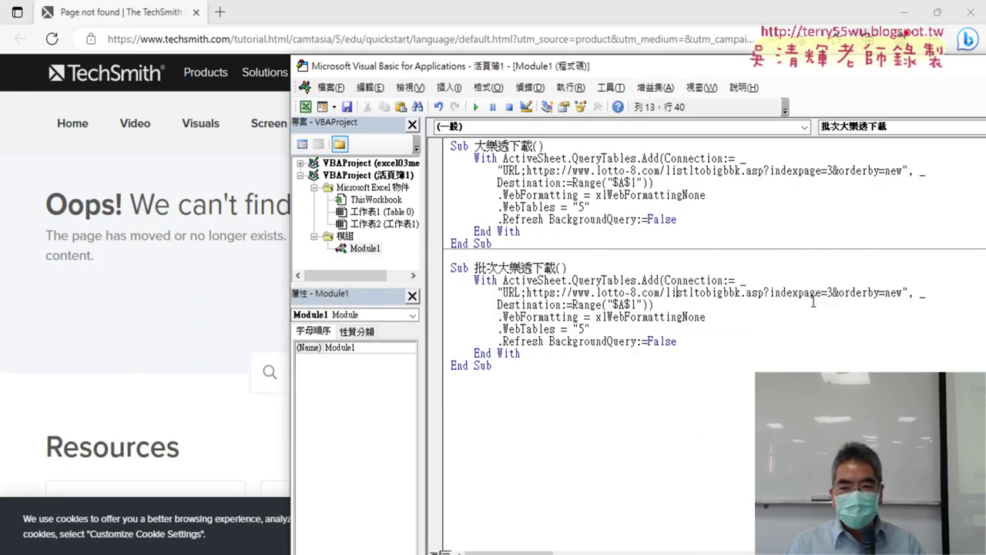
{"action": "double_click", "coordinate": [829, 292]}
{"action": "type", "text": "1"}
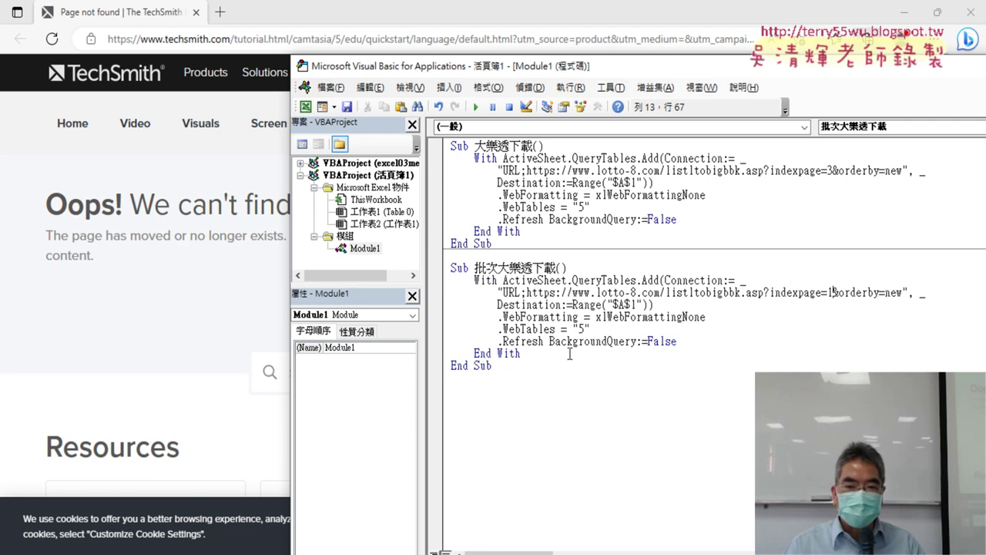
{"action": "mouse_move", "coordinate": [522, 354]}
{"action": "left_mouse_down"}
{"action": "mouse_move", "coordinate": [418, 273]}
{"action": "mouse_move", "coordinate": [422, 285]}
{"action": "left_mouse_up"}
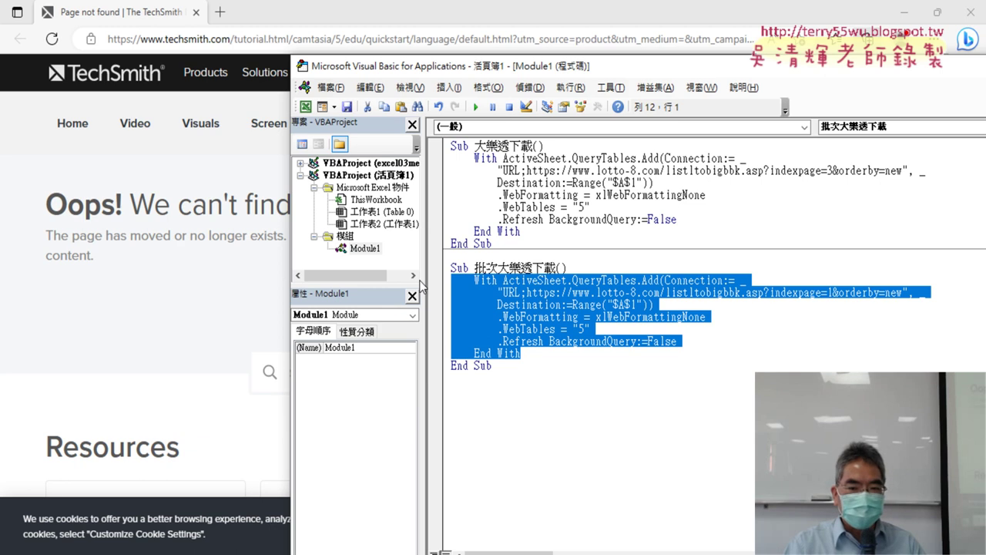
Paste a copy of the download block above End Sub and set its indexpage to 2
{"action": "key", "text": "Down"}
{"action": "key", "text": "End"}
{"action": "key", "text": "Return"}
{"action": "key", "text": "Return"}
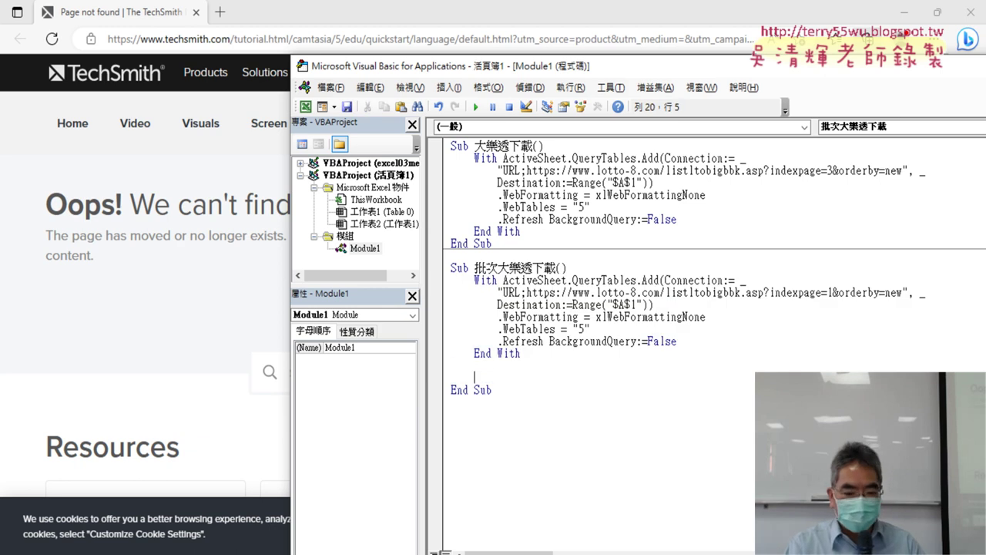
{"action": "key", "text": "BackSpace"}
{"action": "key", "text": "ctrl+v"}
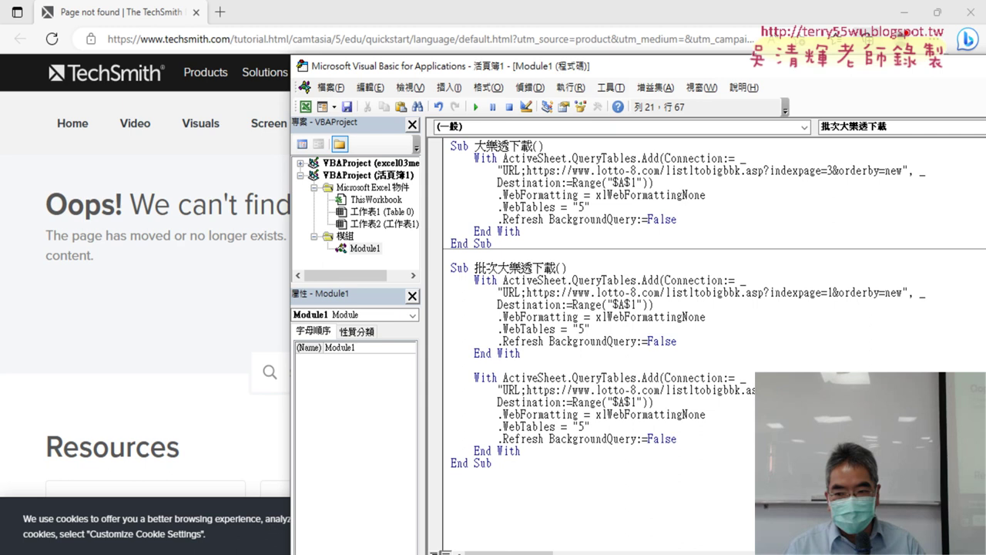
{"action": "key", "text": "shift+Left"}
{"action": "type", "text": "2"}
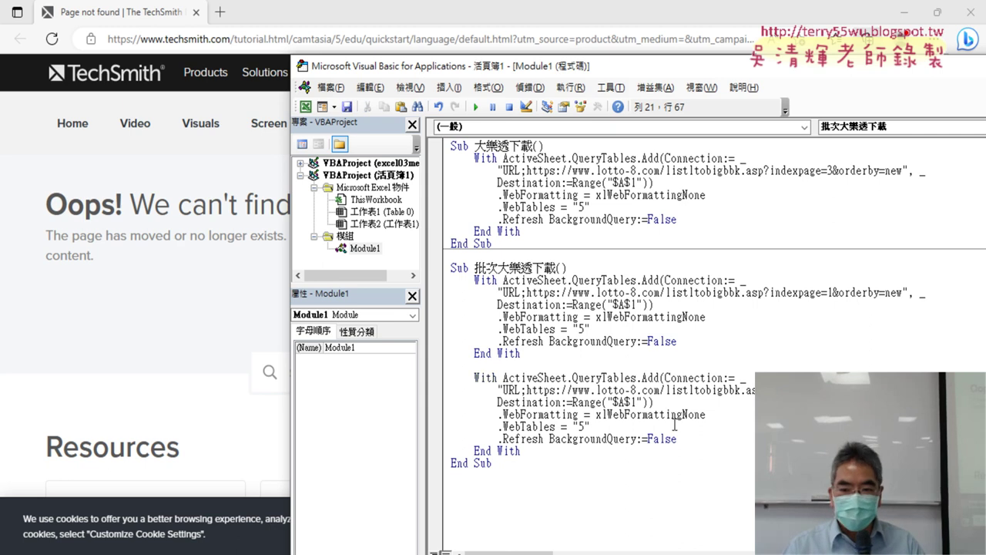
Change the copied block's Destination to $A$92 after checking the worksheet rows
{"action": "left_click", "coordinate": [638, 402]}
{"action": "key", "text": "shift+Left"}
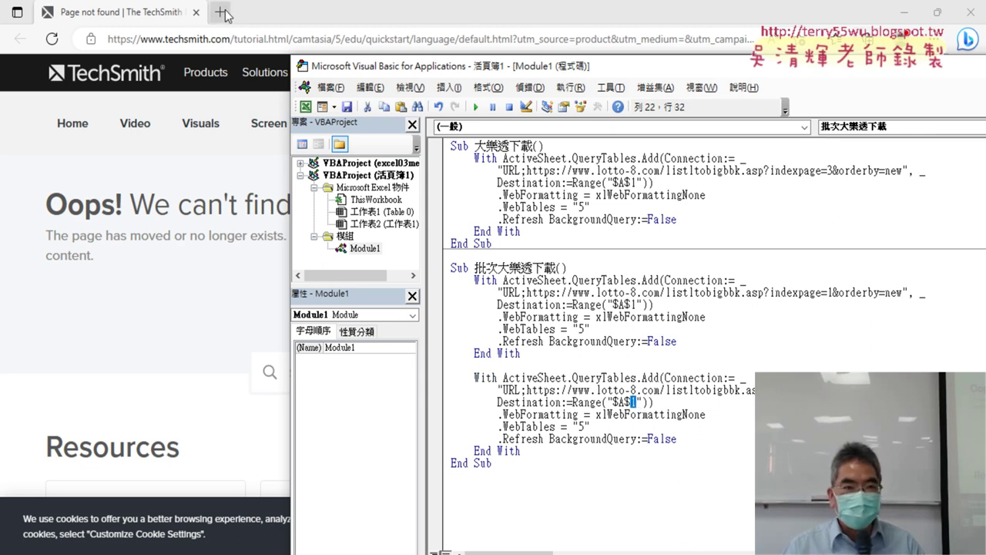
{"action": "left_click", "coordinate": [197, 13]}
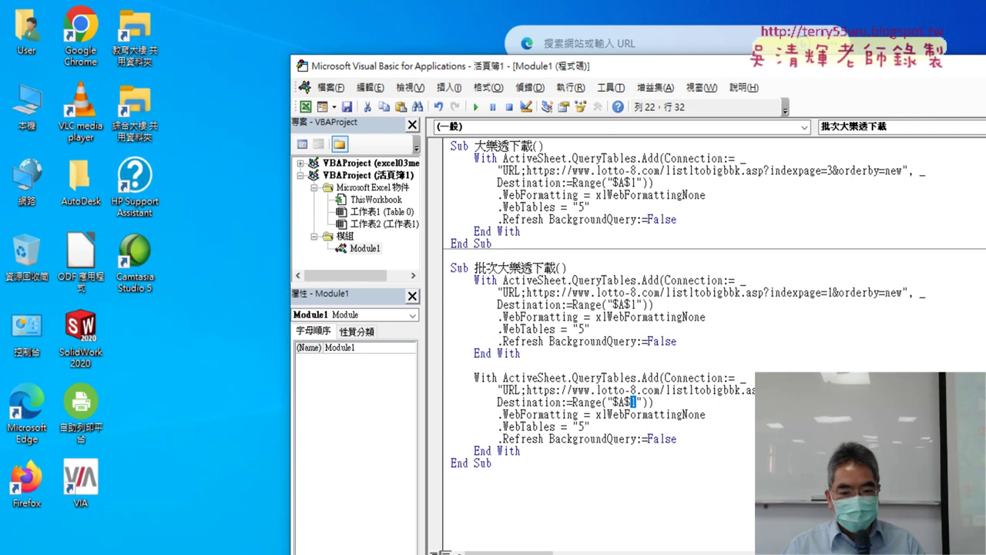
{"action": "left_click", "coordinate": [444, 537]}
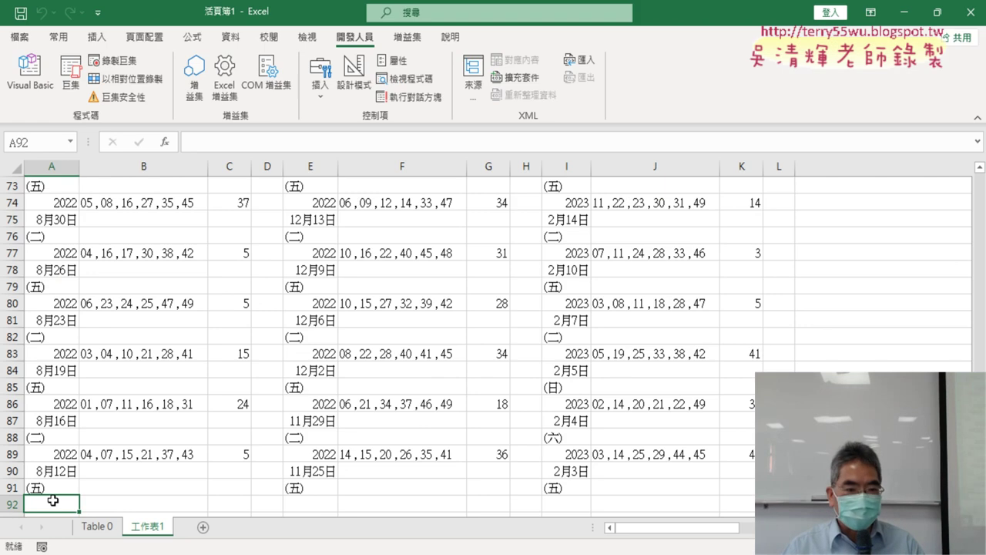
{"action": "left_click", "coordinate": [30, 73]}
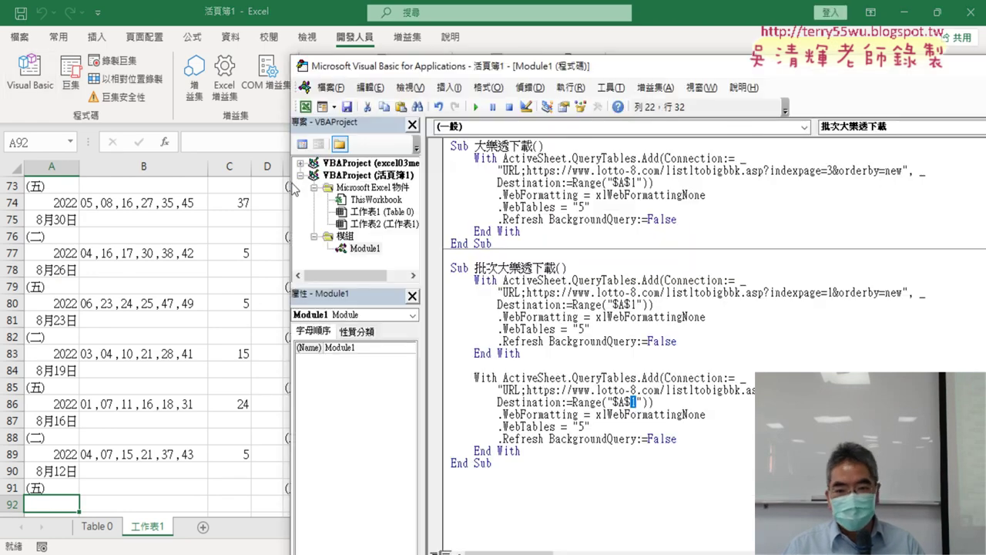
{"action": "left_click", "coordinate": [588, 427]}
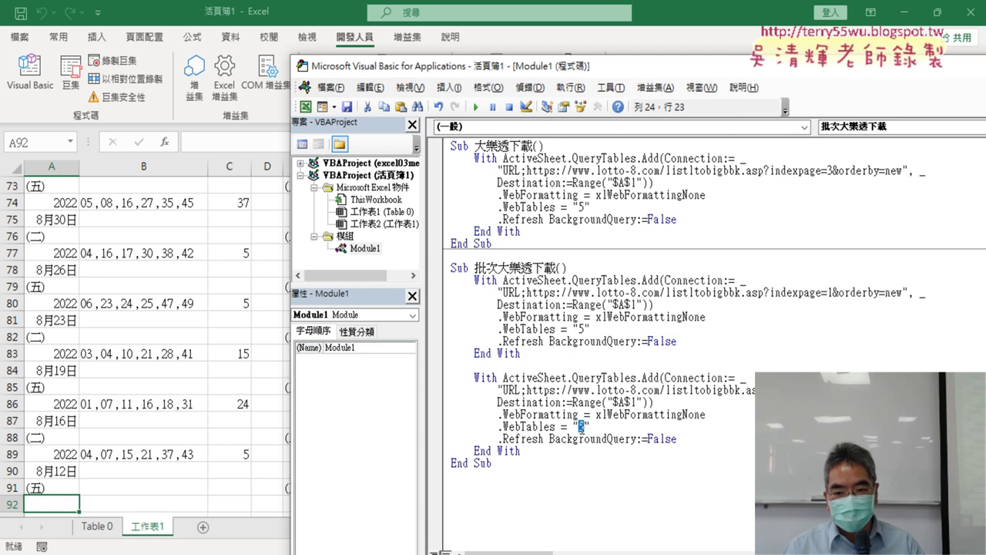
{"action": "double_click", "coordinate": [633, 402]}
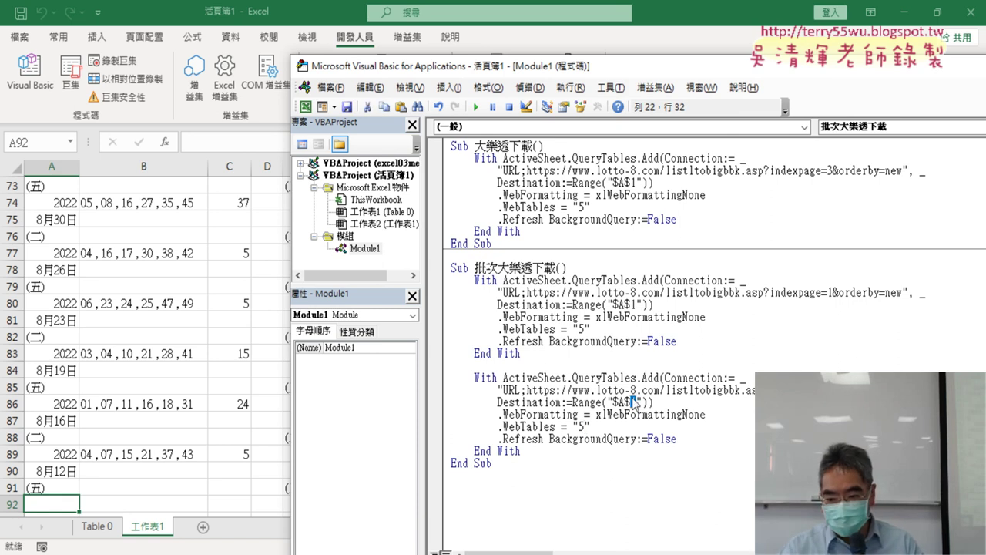
{"action": "type", "text": "92"}
{"action": "left_click", "coordinate": [626, 292]}
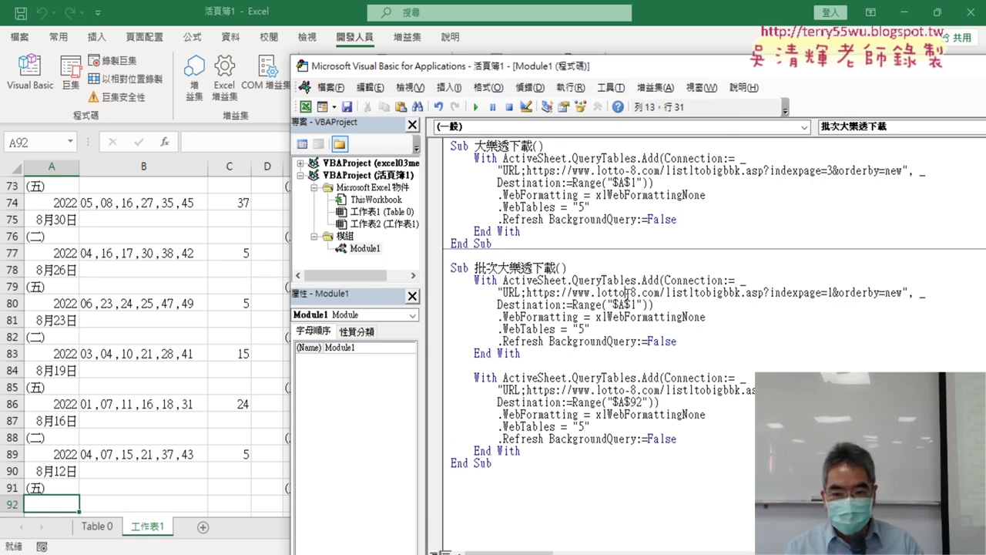
{"action": "left_click", "coordinate": [605, 423]}
{"action": "left_click", "coordinate": [591, 269]}
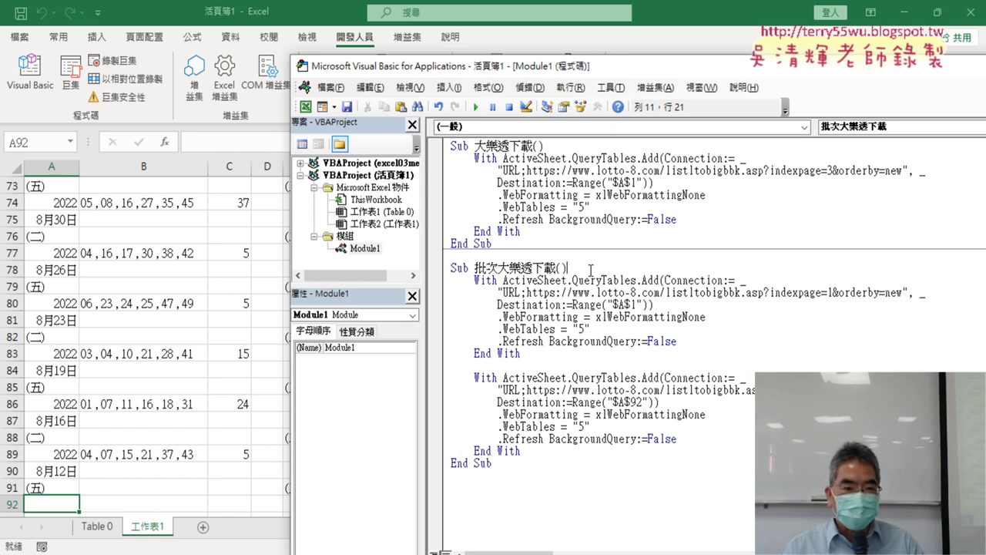
Insert Cells.Clear as the first statement of Sub 批次大樂透下載
{"action": "key", "text": "Return"}
{"action": "key", "text": "Return"}
{"action": "key", "text": "Up"}
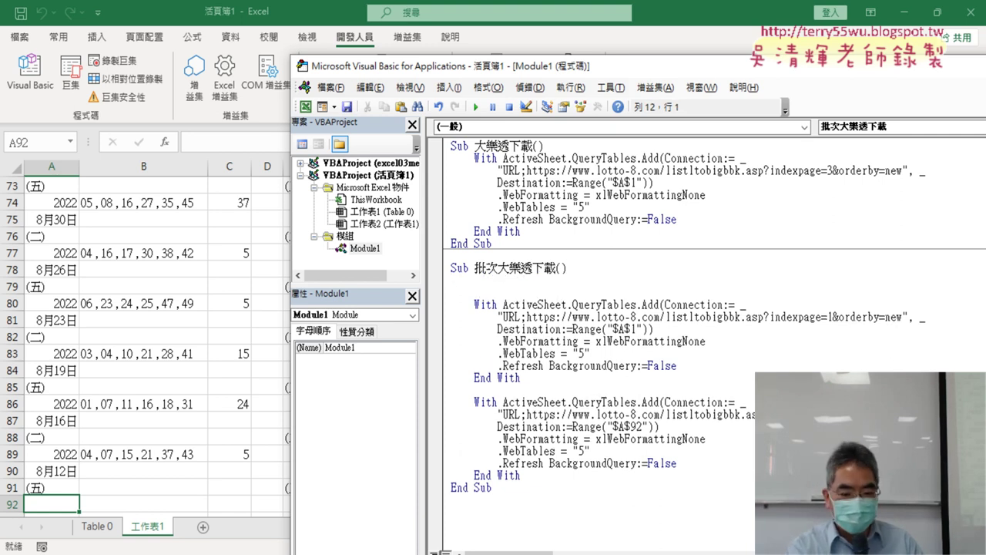
{"action": "key", "text": "Tab"}
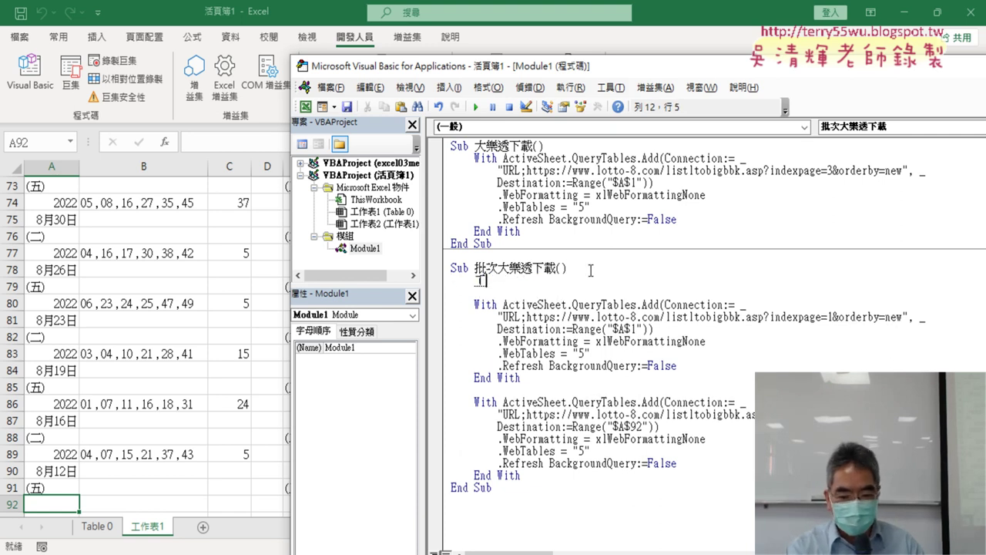
{"action": "type", "text": "cel"}
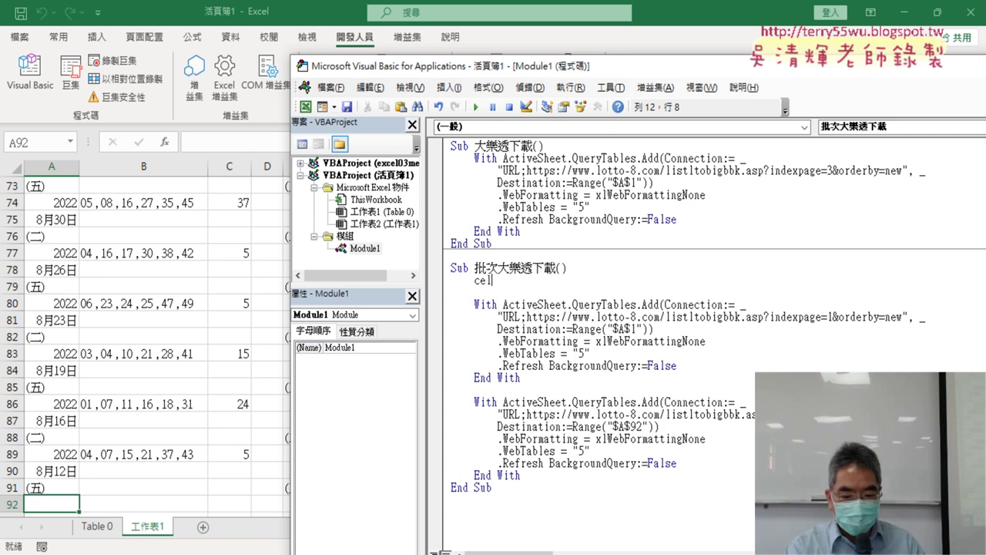
{"action": "type", "text": "ls"}
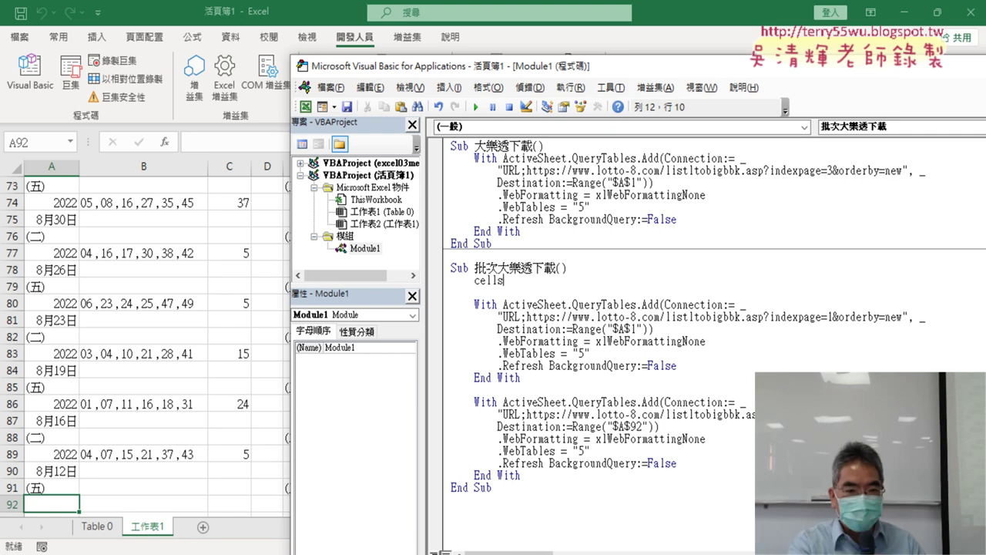
{"action": "type", "text": "."}
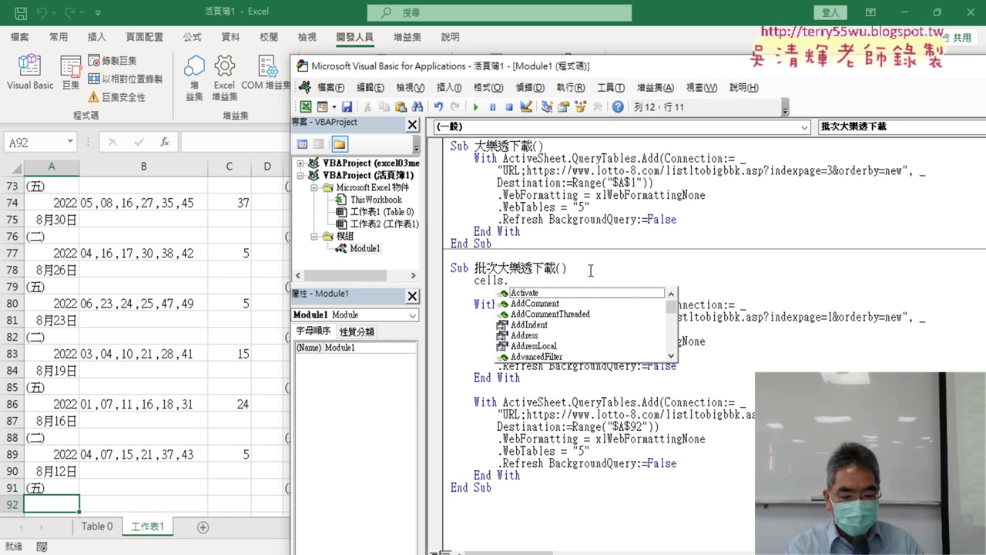
{"action": "type", "text": "c"}
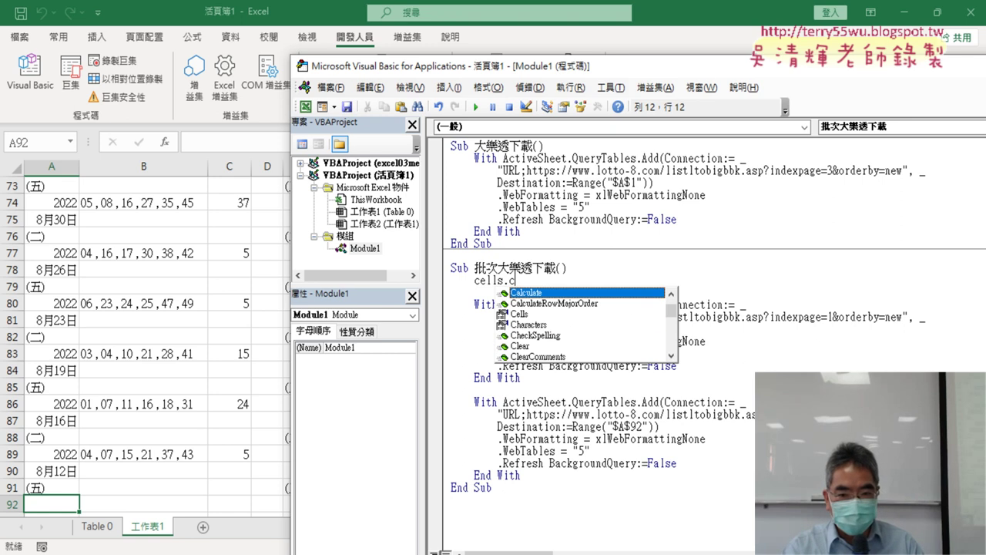
{"action": "left_click", "coordinate": [536, 335]}
{"action": "key", "text": "Down"}
{"action": "key", "text": "Tab"}
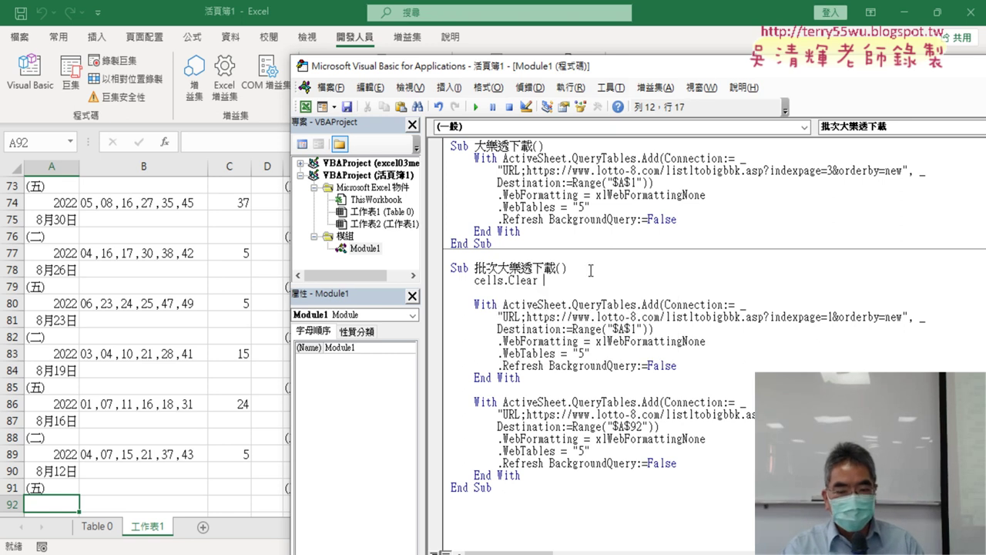
{"action": "key", "text": "Down"}
Highlight the Cells.Clear line, then step into the macro from the first With line with F8
{"action": "left_click", "coordinate": [591, 270]}
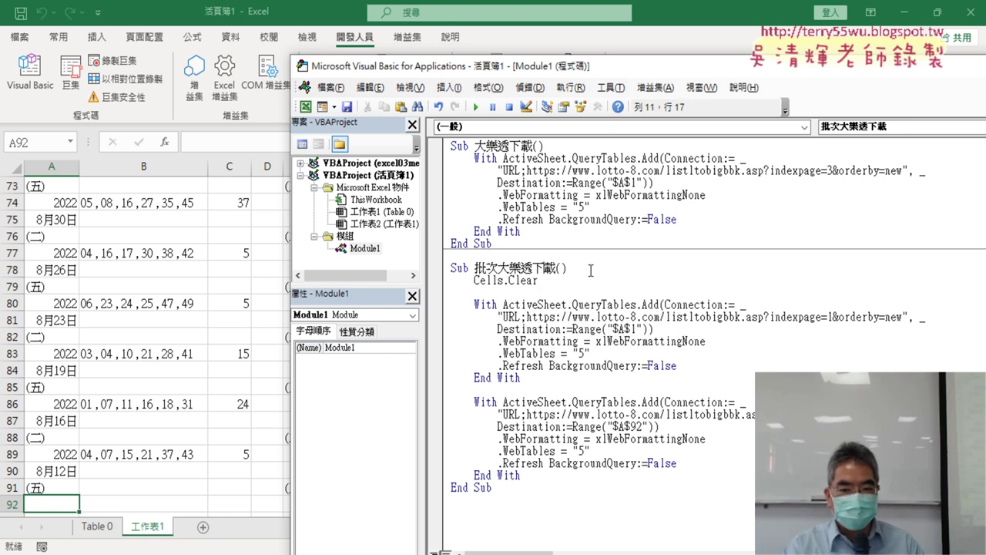
{"action": "left_click_drag", "start_coordinate": [538, 280], "coordinate": [464, 282]}
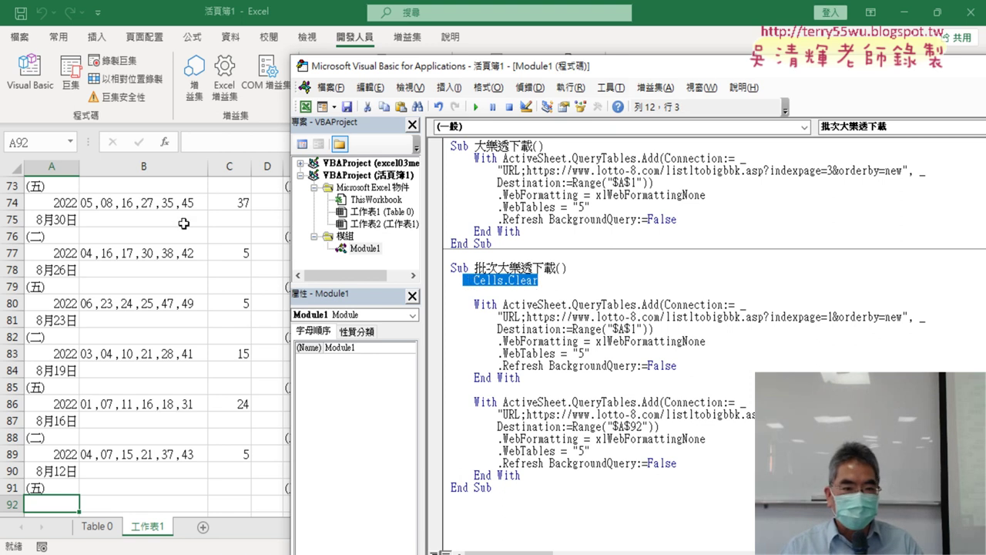
{"action": "left_click", "coordinate": [476, 305]}
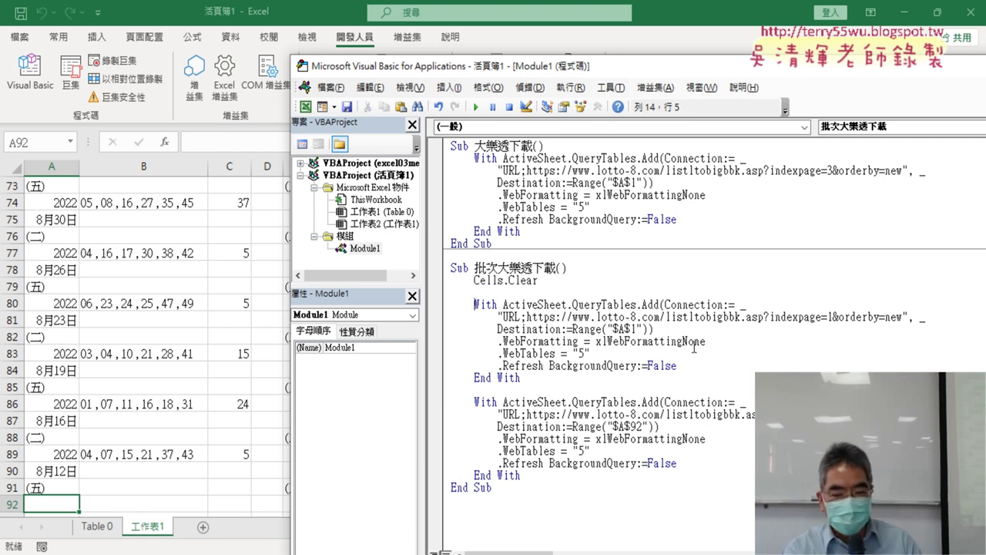
{"action": "key", "text": "F8"}
{"action": "key", "text": "F8"}
{"action": "key", "text": "F8"}
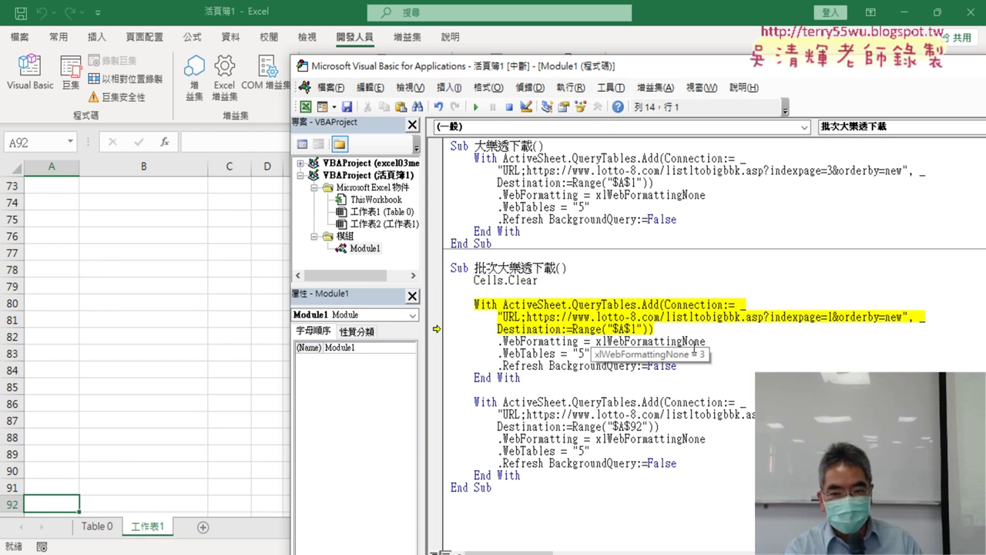
Step through the first QueryTables block, checking page 1 in the URL, to download into A1
{"action": "key", "text": "F8"}
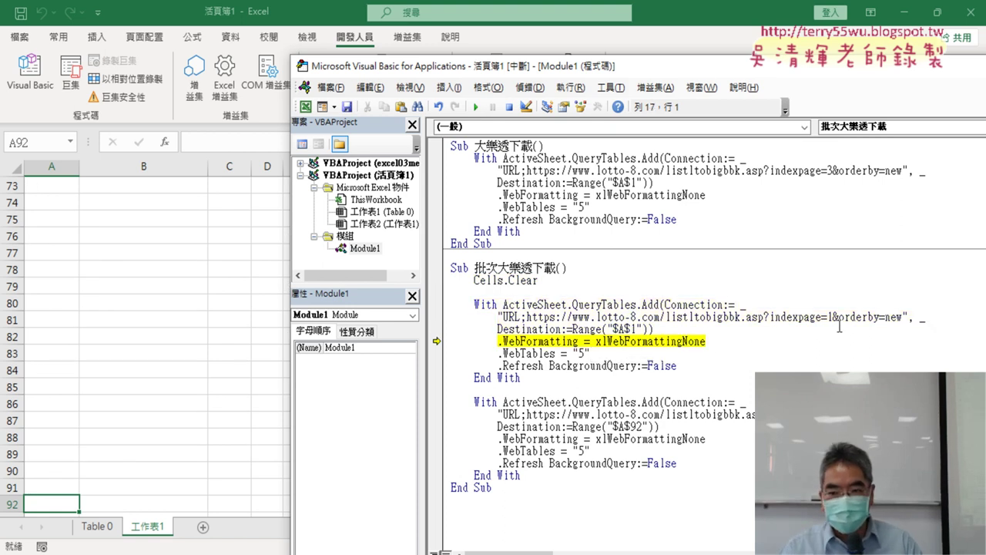
{"action": "double_click", "coordinate": [830, 317]}
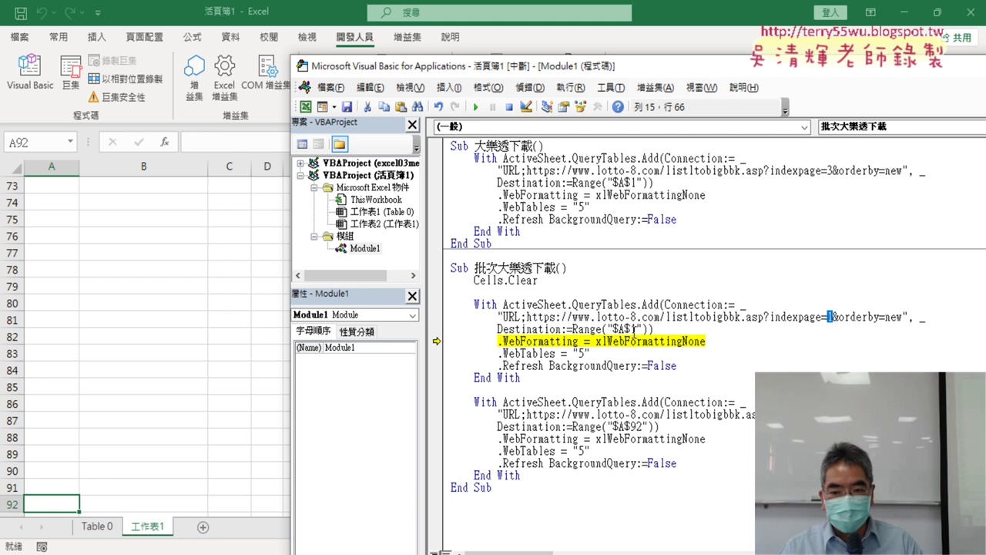
{"action": "key", "text": "F8"}
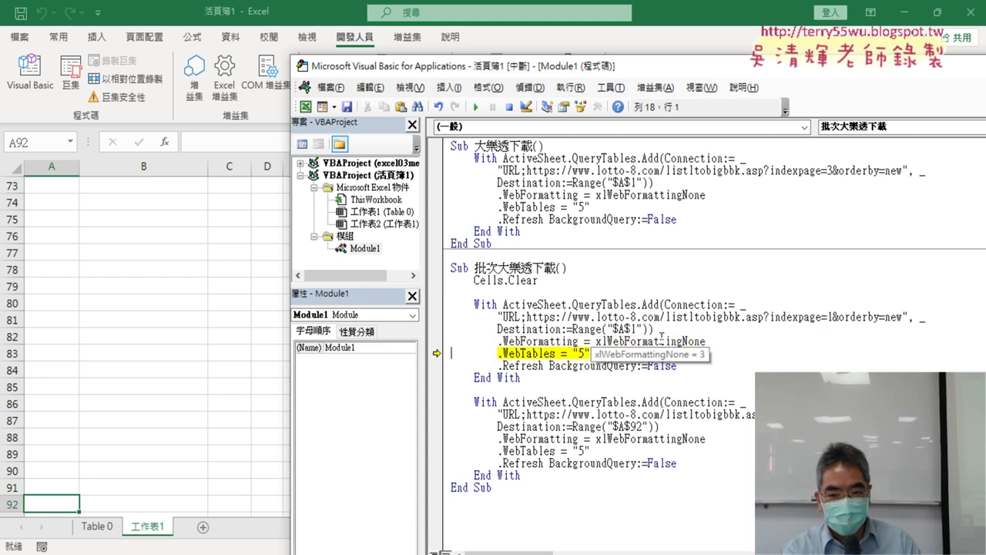
{"action": "key", "text": "F8"}
{"action": "key", "text": "F8"}
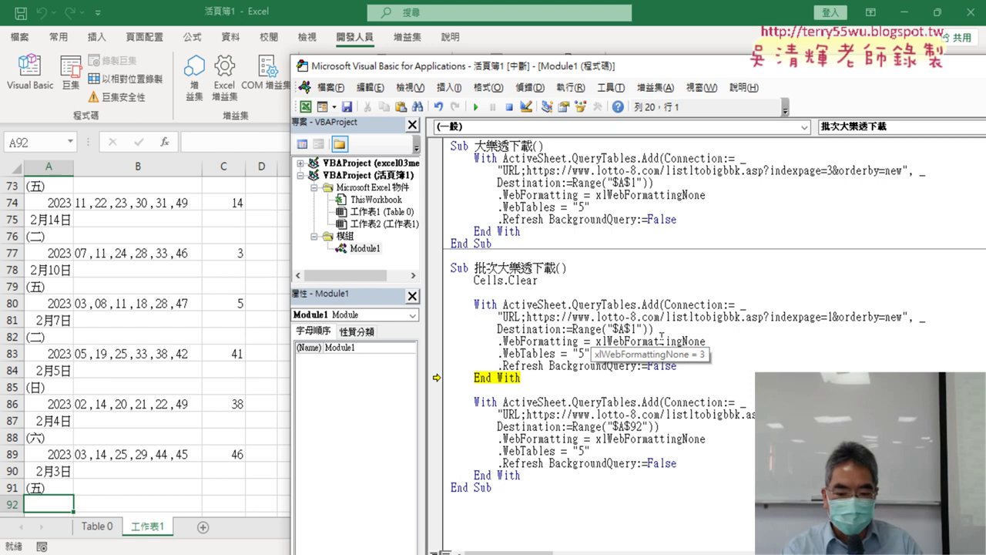
Step through the second download block, checking its A92 destination, to load the next page
{"action": "key", "text": "F8"}
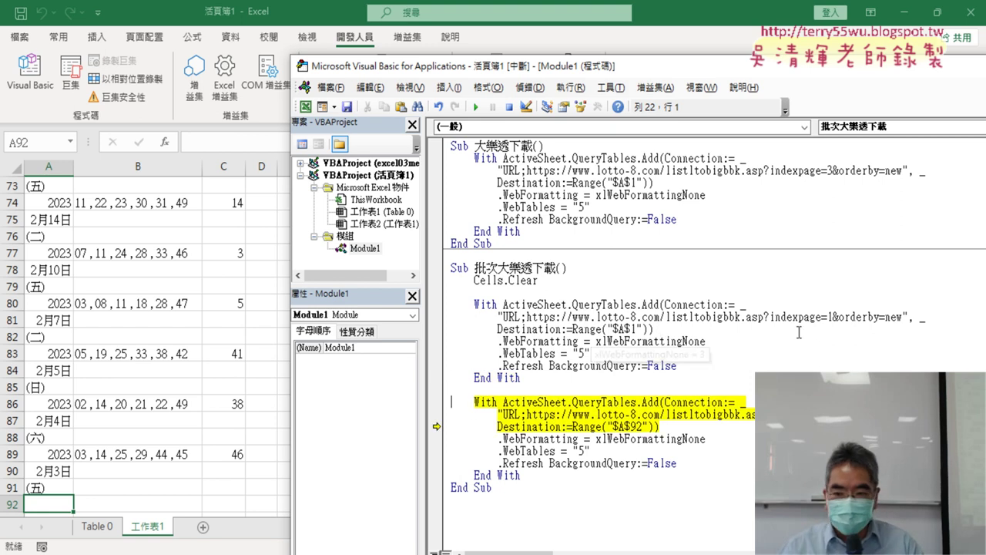
{"action": "double_click", "coordinate": [794, 414]}
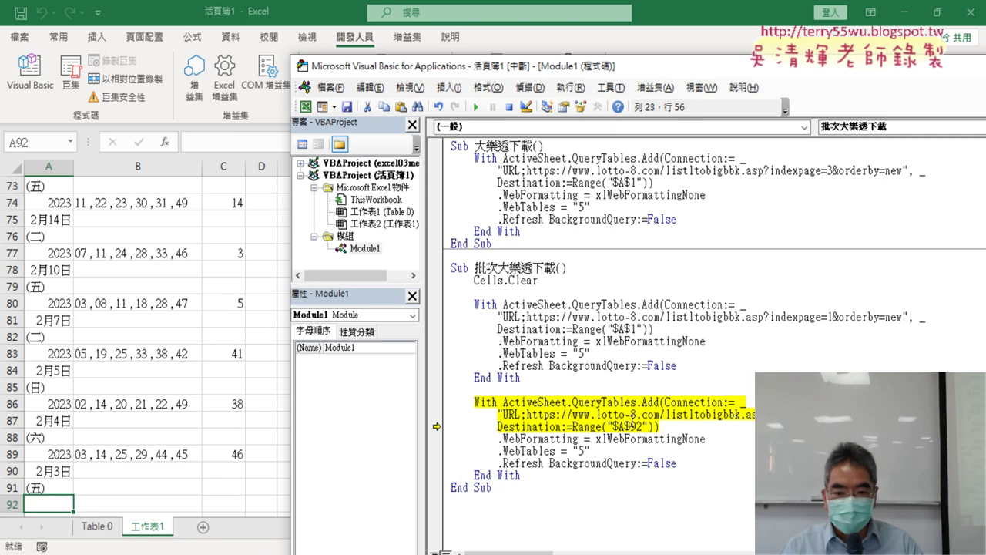
{"action": "double_click", "coordinate": [636, 426]}
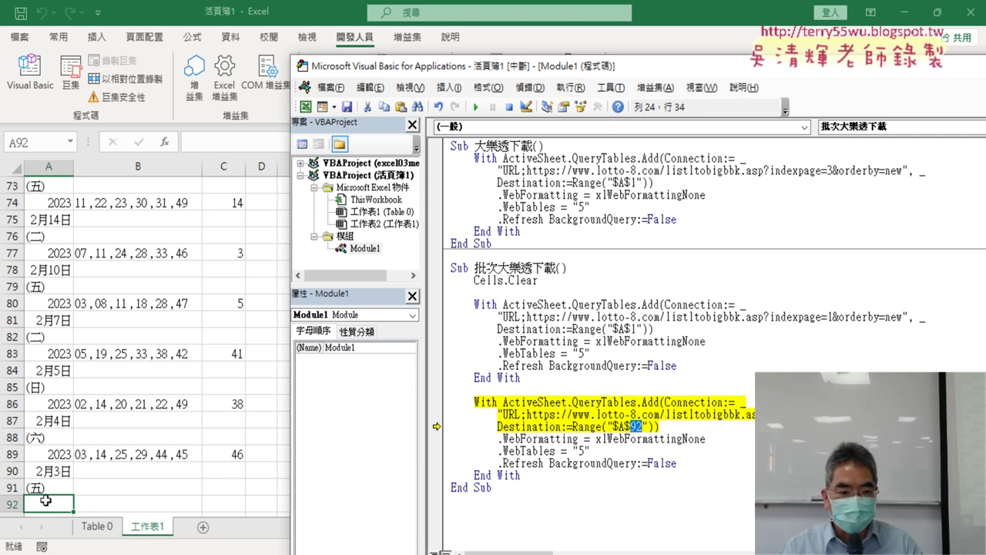
{"action": "left_click", "coordinate": [455, 458]}
{"action": "key", "text": "F8"}
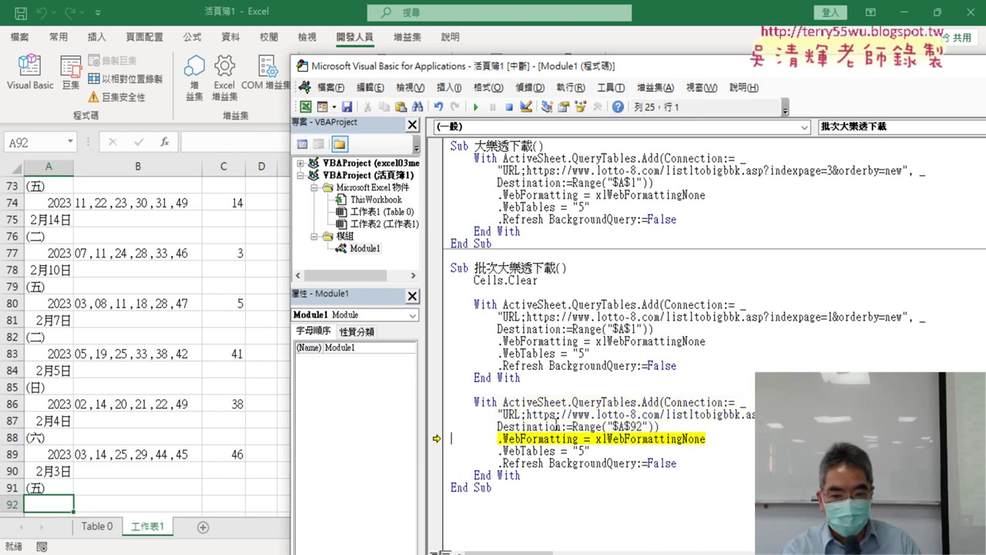
{"action": "key", "text": "F8"}
{"action": "key", "text": "F8"}
{"action": "key", "text": "F8"}
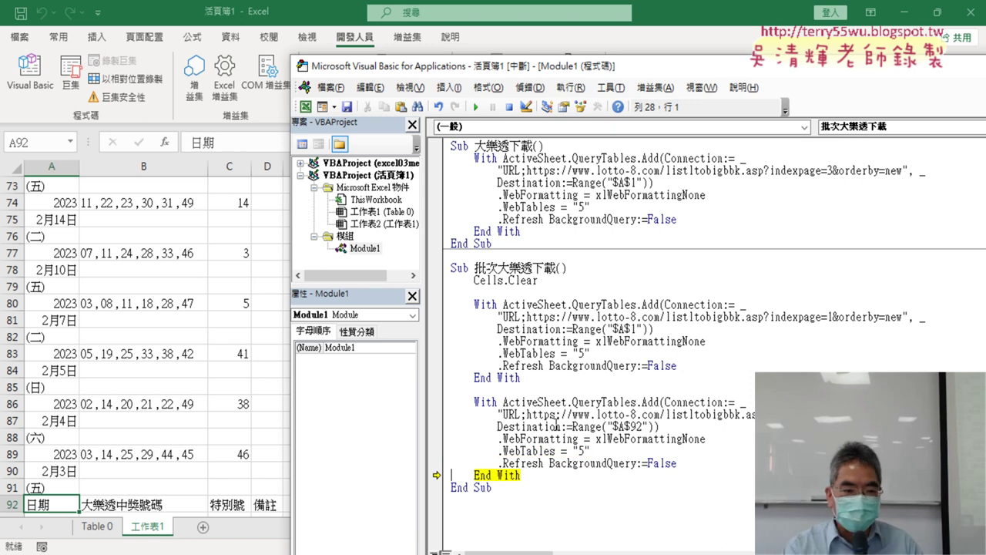
On the worksheet, confirm the downloaded draws run down to row 182
{"action": "left_click", "coordinate": [56, 501]}
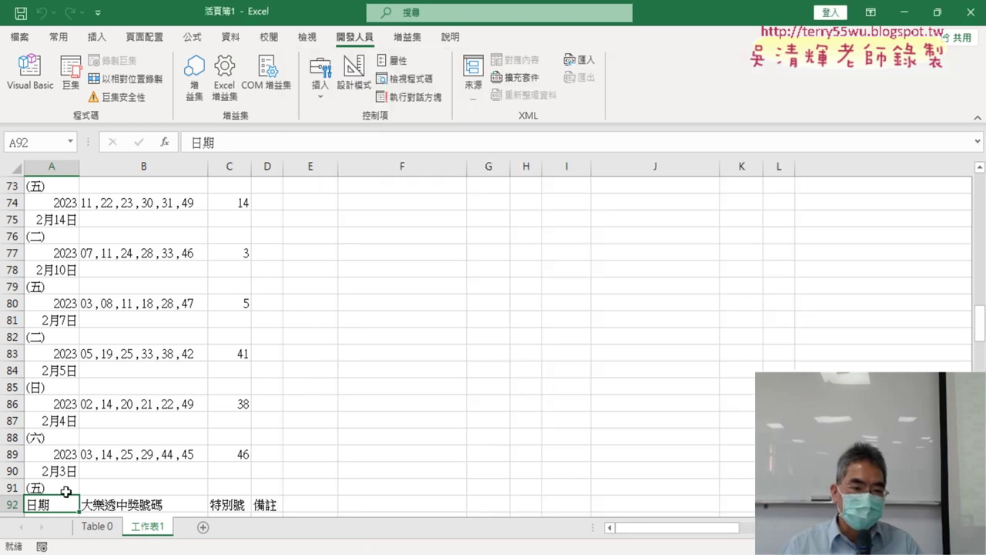
{"action": "scroll", "coordinate": [69, 463], "scroll_direction": "down", "scroll_amount": 3}
{"action": "key", "text": "ctrl+Down"}
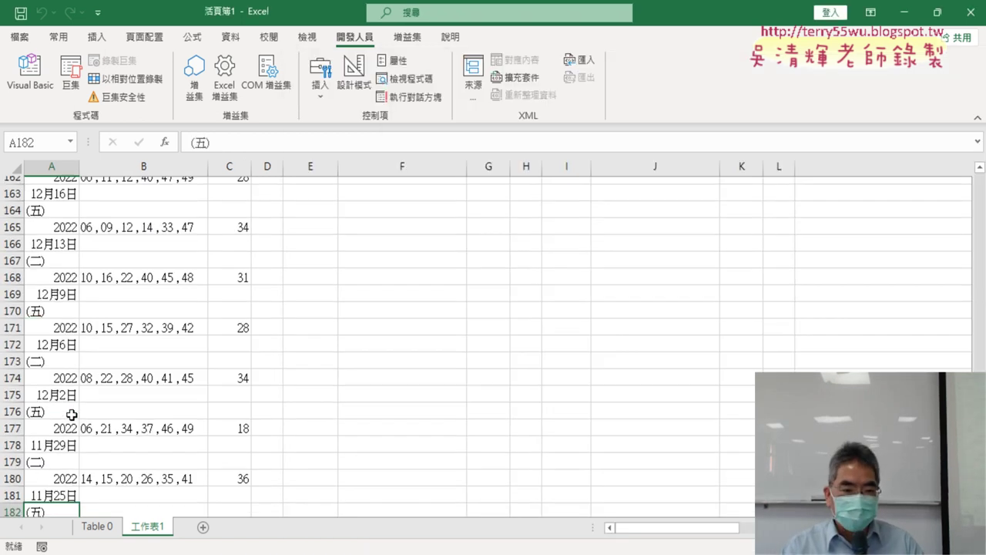
In the macro, add a blank line after the second End With block
{"action": "left_click", "coordinate": [29, 77]}
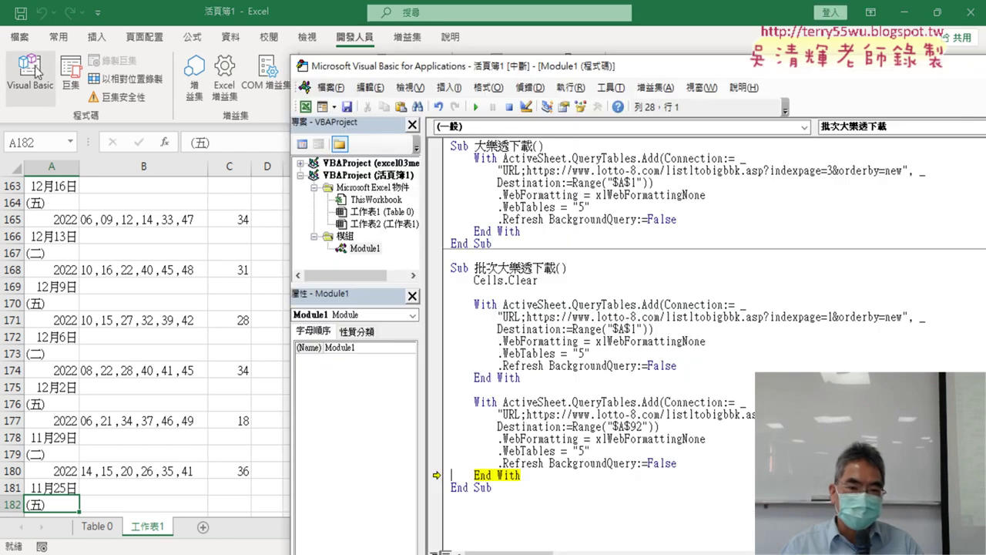
{"action": "left_click", "coordinate": [536, 473]}
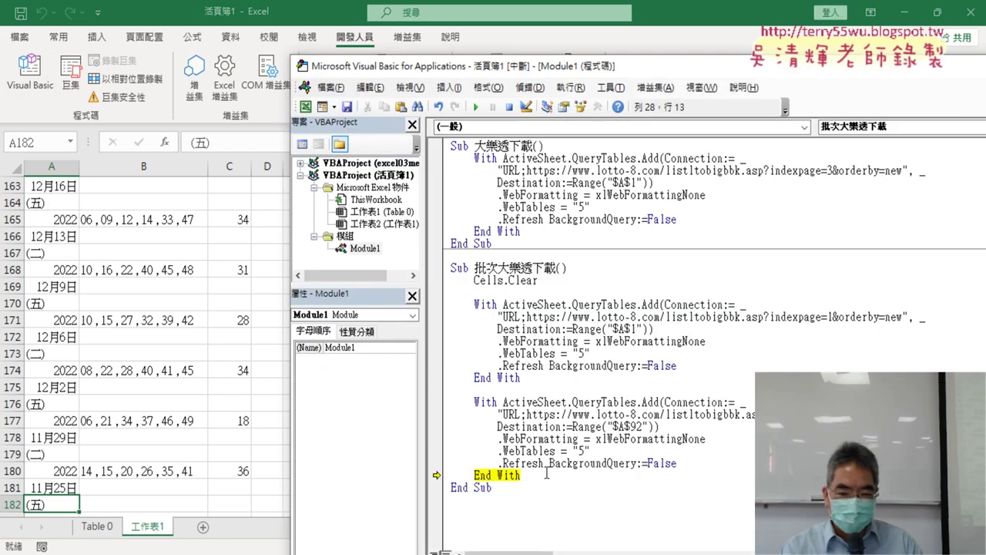
{"action": "key", "text": "Return"}
{"action": "key", "text": "Return"}
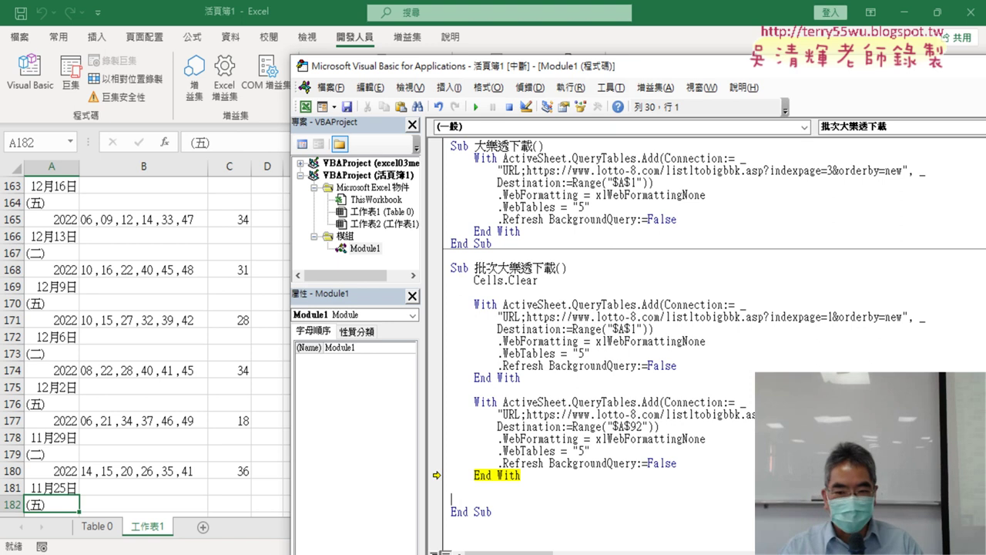
{"action": "double_click", "coordinate": [796, 414]}
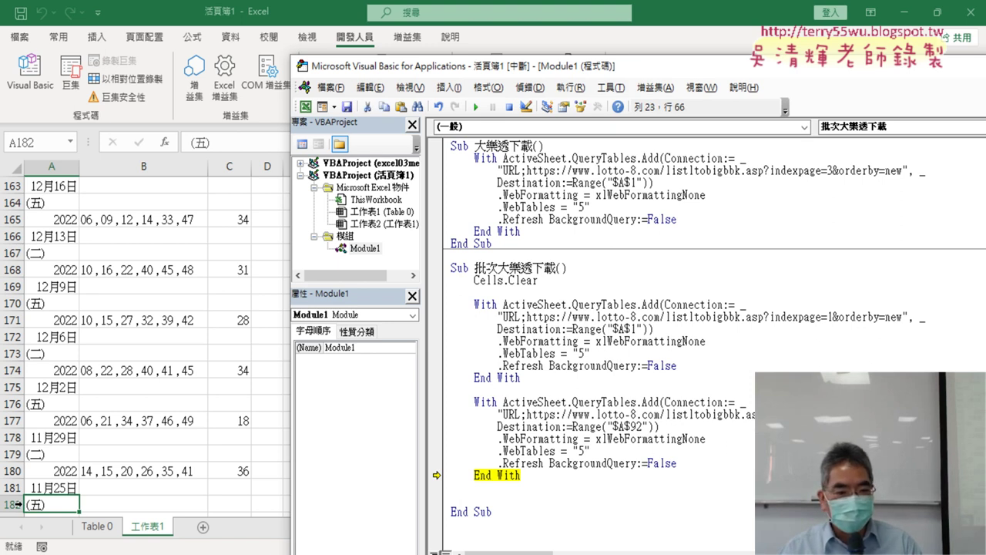
{"action": "left_click", "coordinate": [543, 491]}
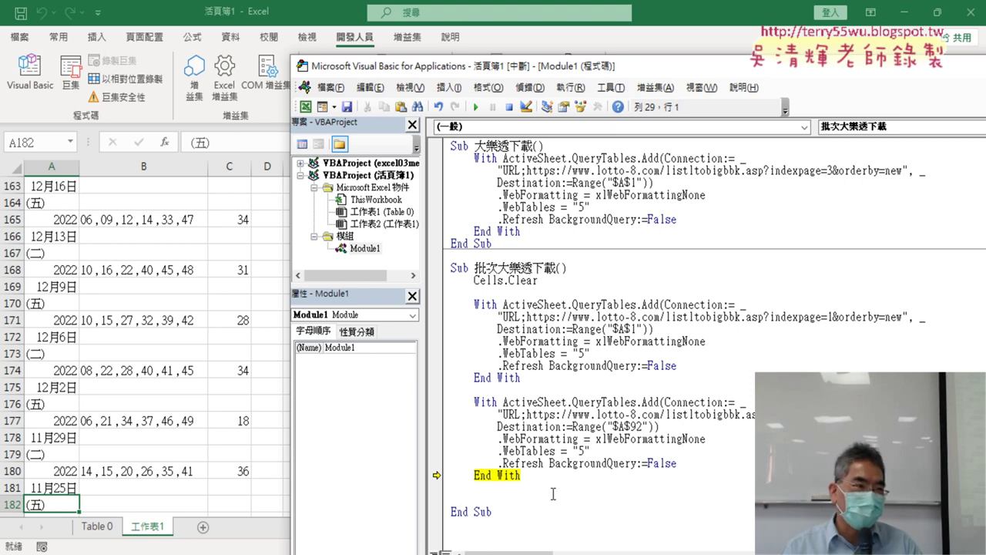